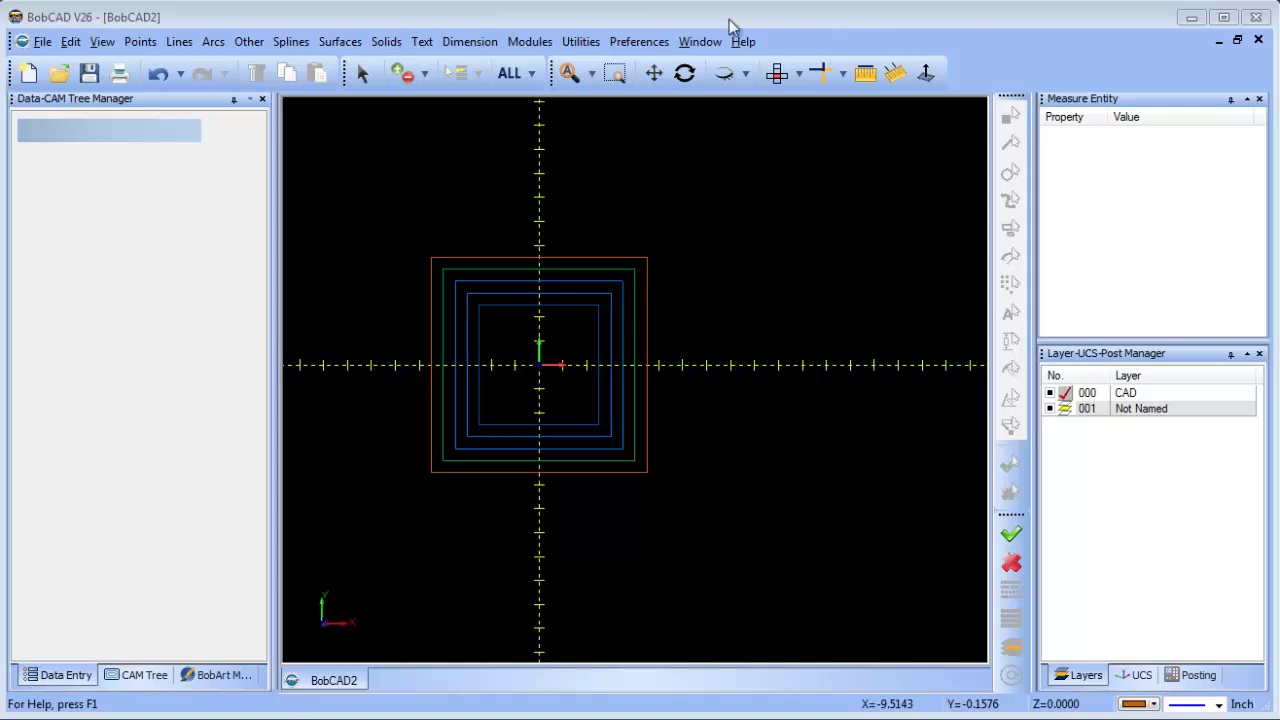
Turn off Show Axis X-Y in the part settings and apply the change
click(638, 41)
click(700, 102)
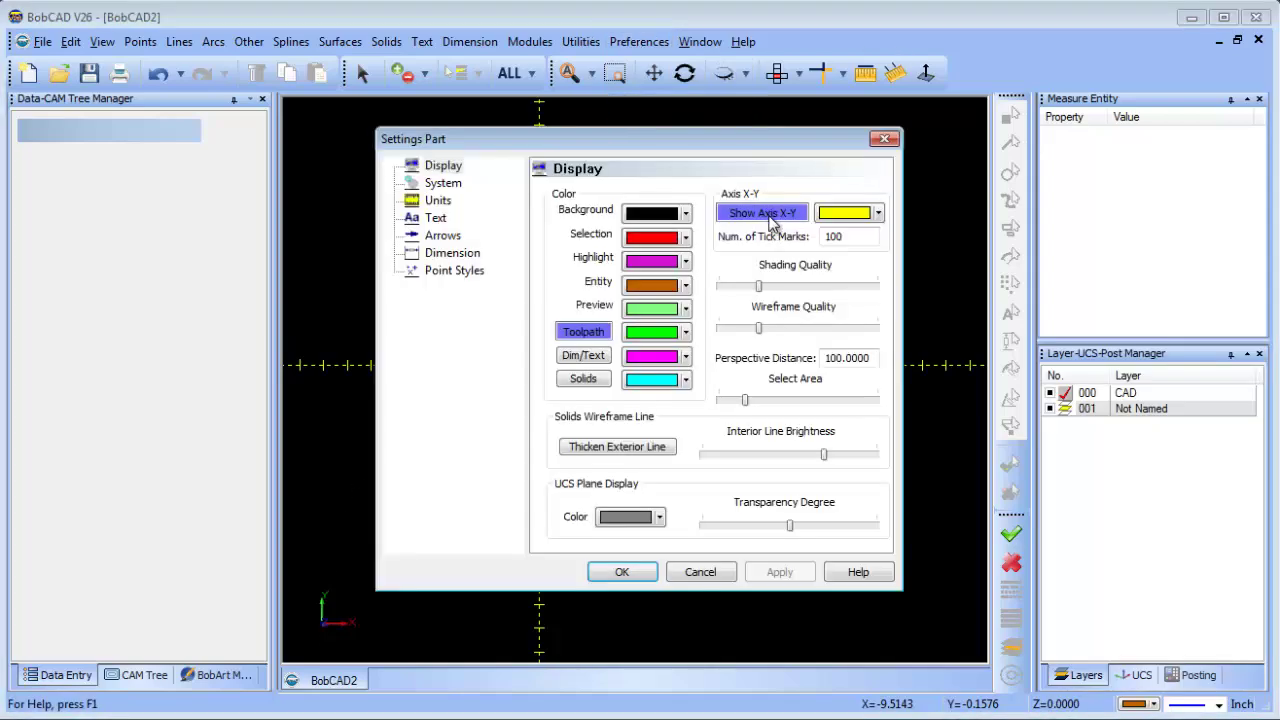
click(762, 212)
click(779, 571)
click(620, 572)
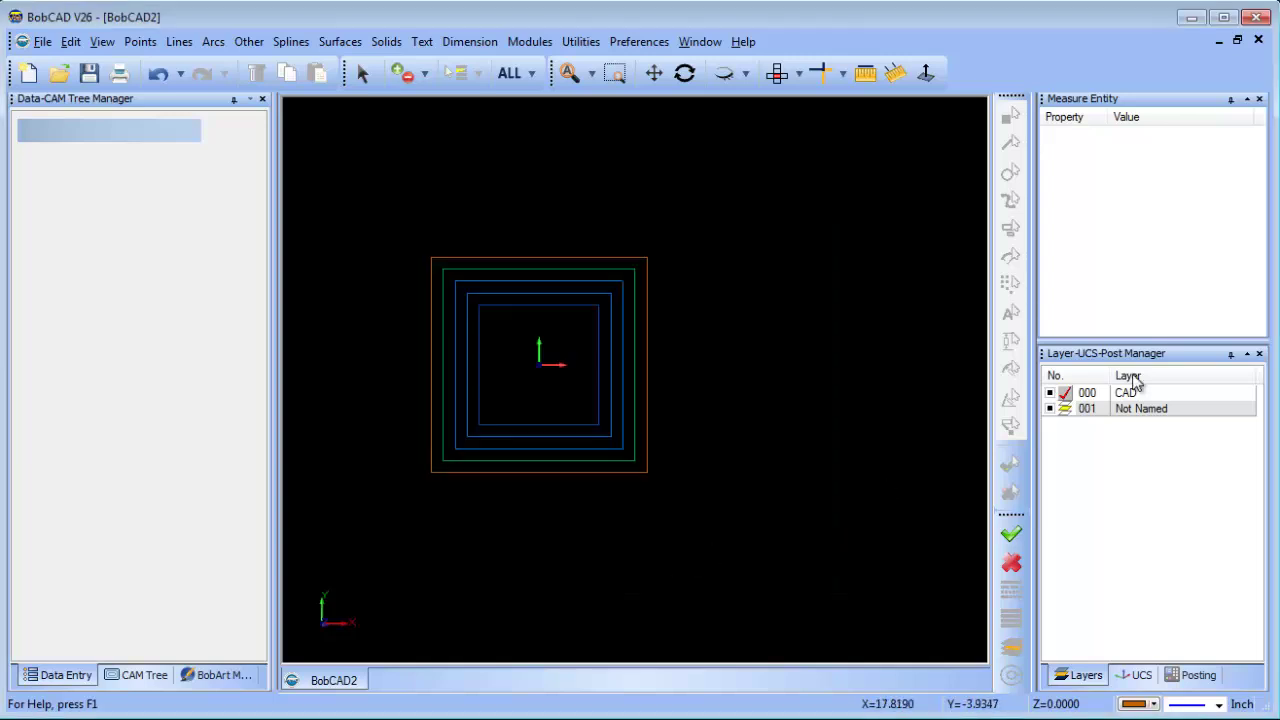
Make the layer panel taller and select the outer rectangle
drag(1115, 338, 1114, 231)
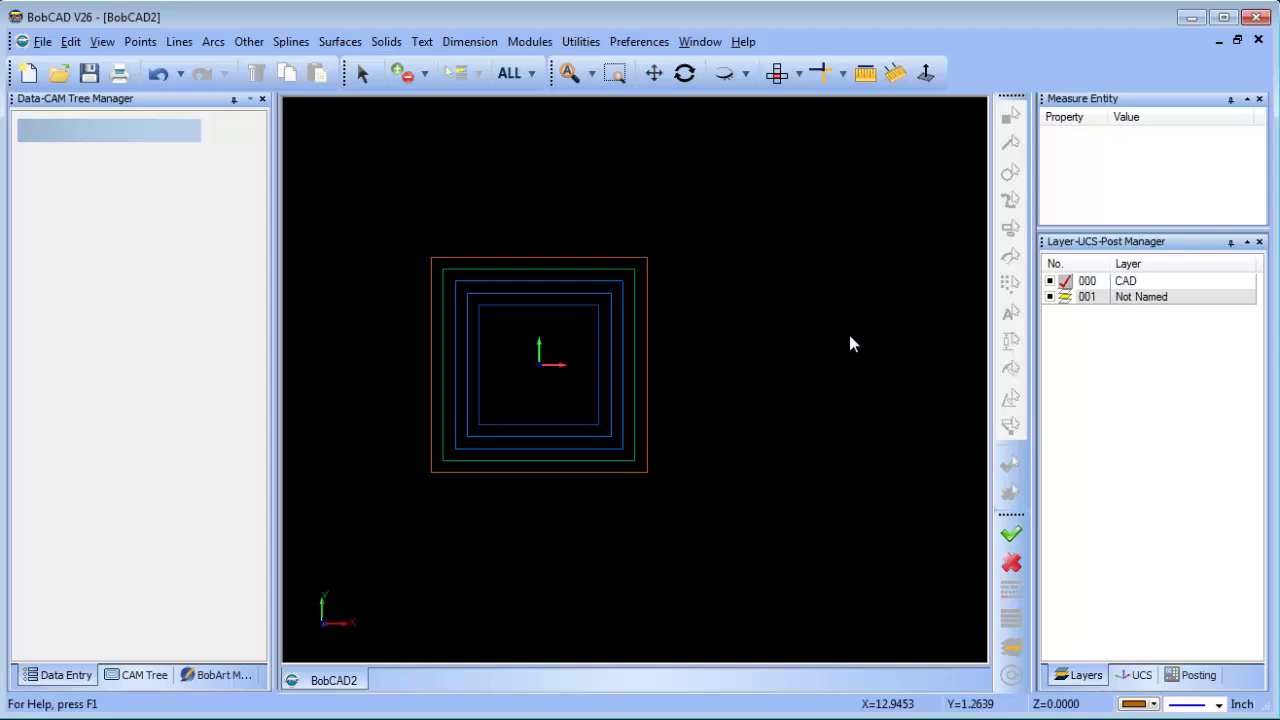
click(363, 73)
click(562, 258)
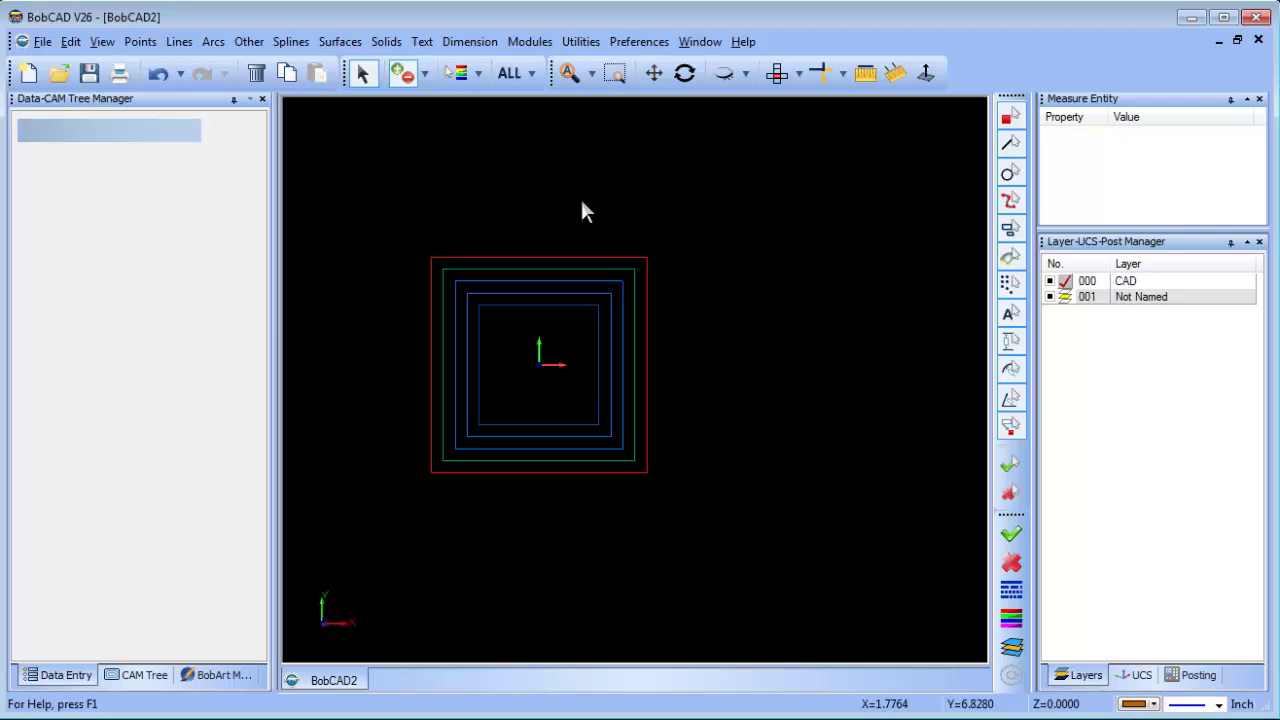
Cancel the current selection from the entity right-click menu
right_click(572, 176)
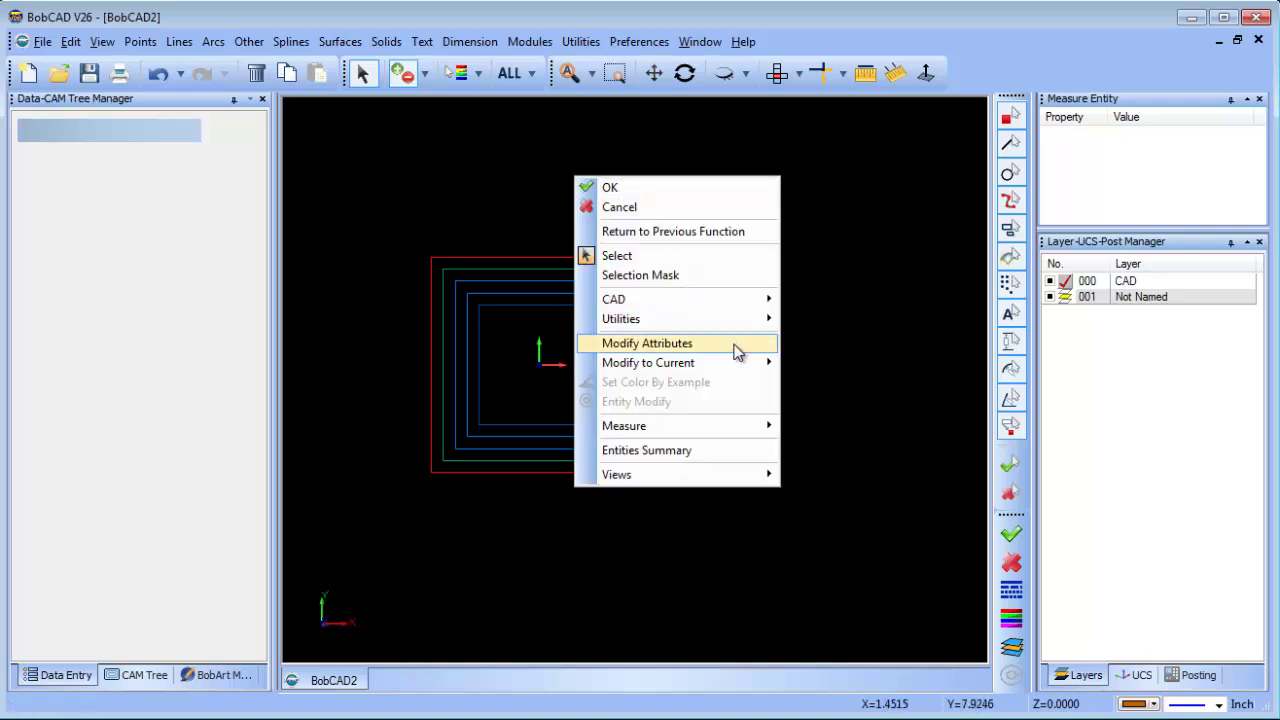
mouse_move(735, 350)
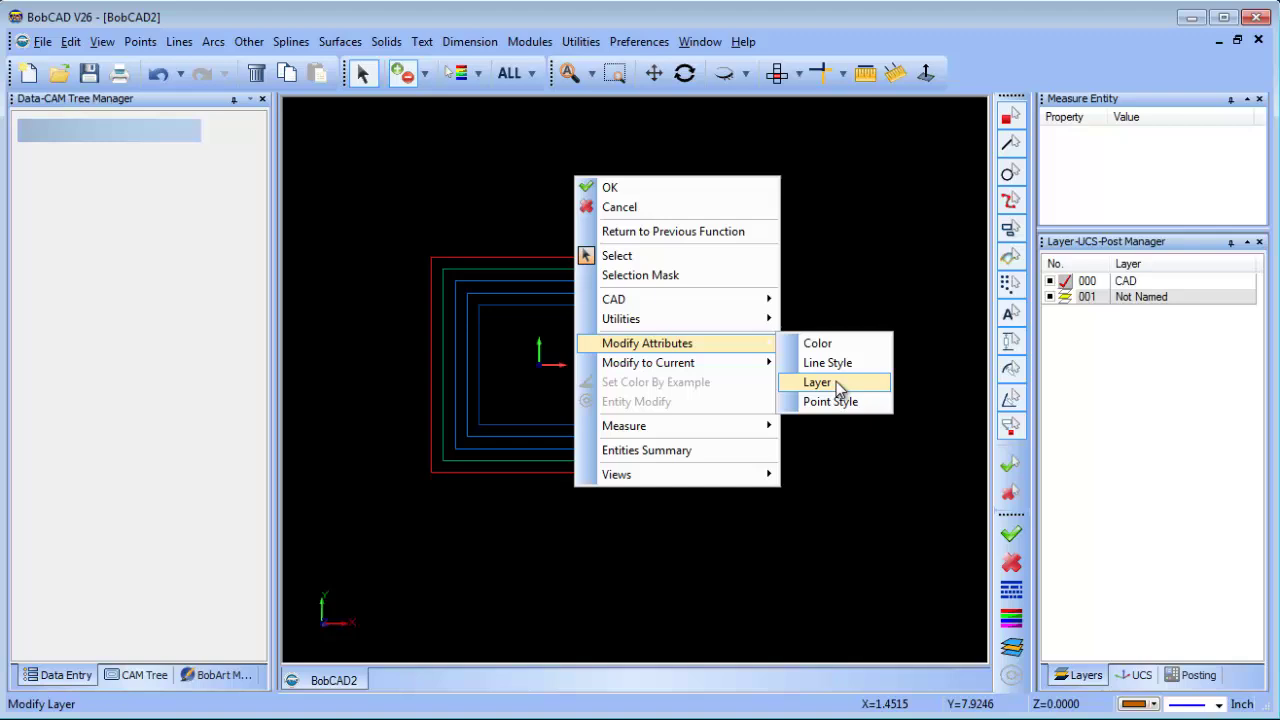
click(848, 220)
right_click(848, 220)
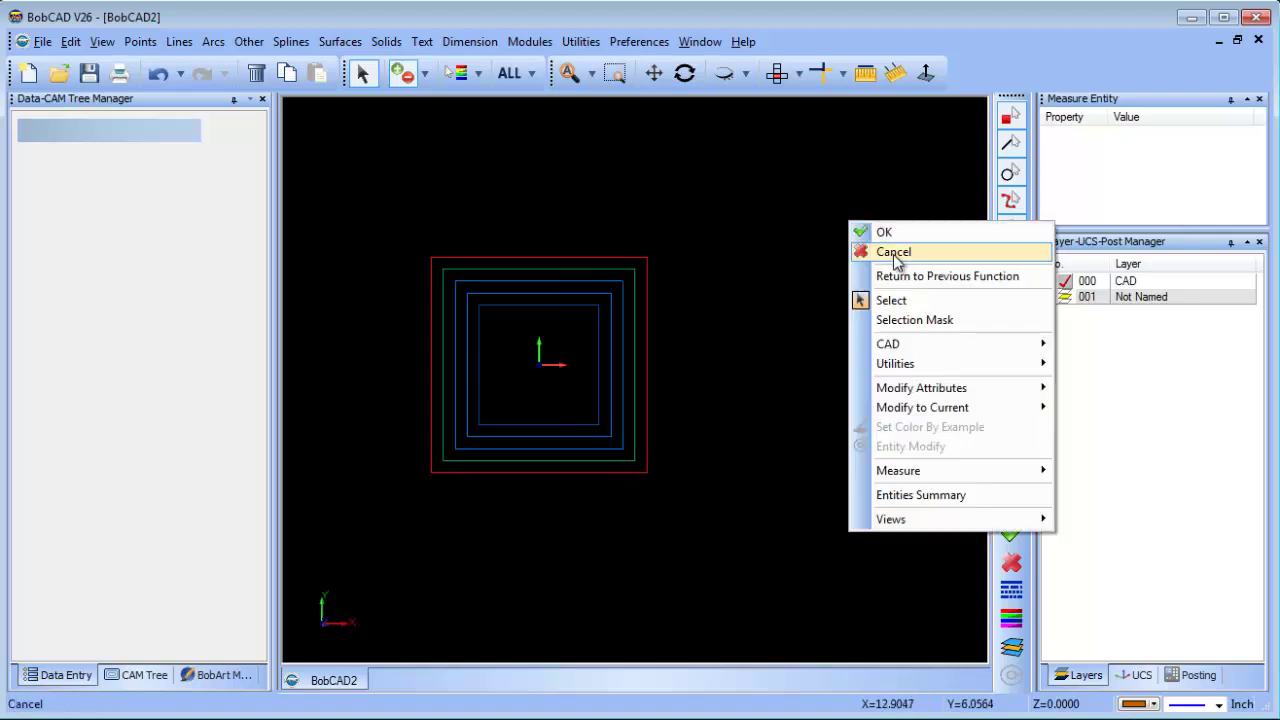
click(890, 257)
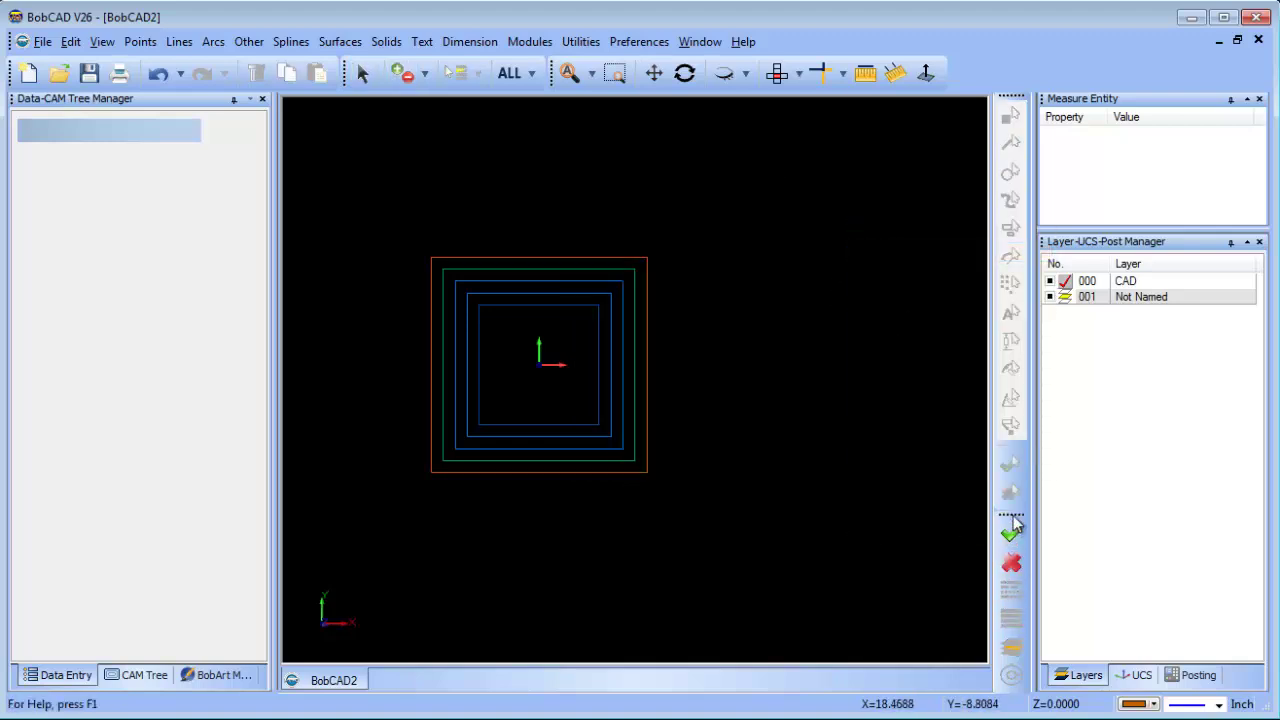
Detach the Miscellaneous tools from the right toolbar into a floating toolbar
drag(1012, 515, 757, 190)
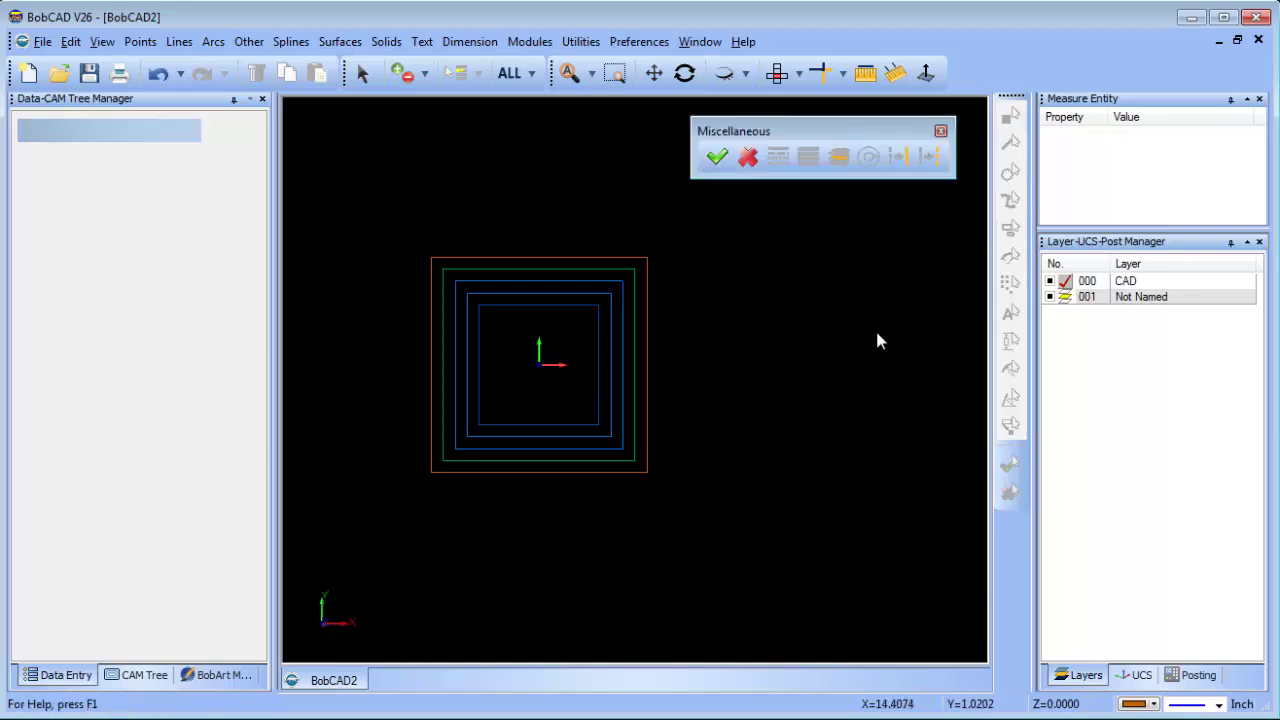
right_click(978, 42)
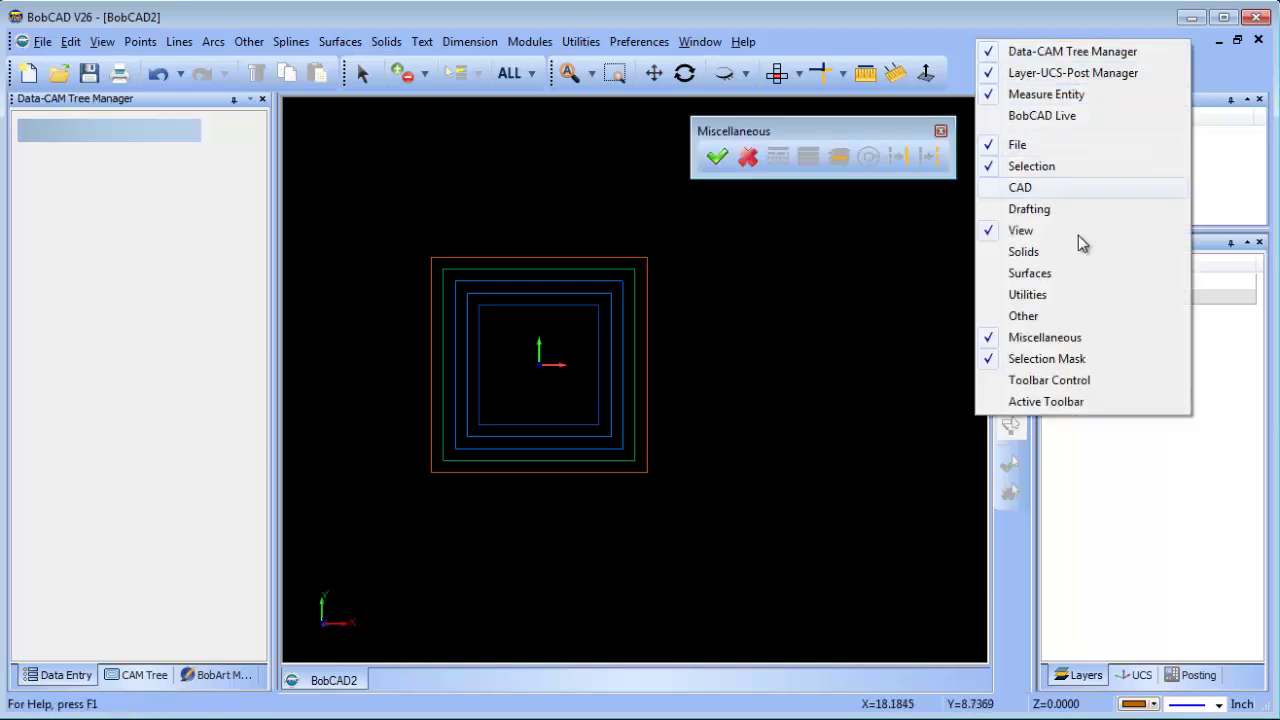
click(871, 252)
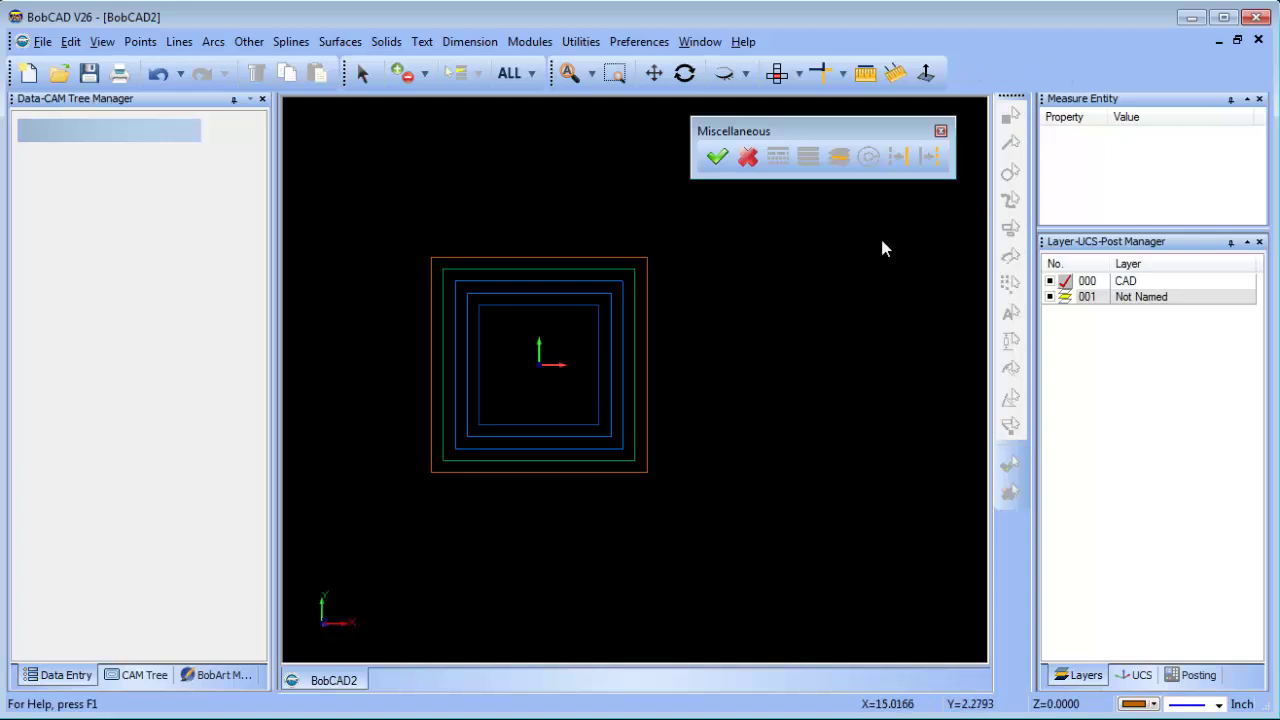
Close the floating Miscellaneous toolbar, reopen it from the toolbar list, and reposition it
click(941, 133)
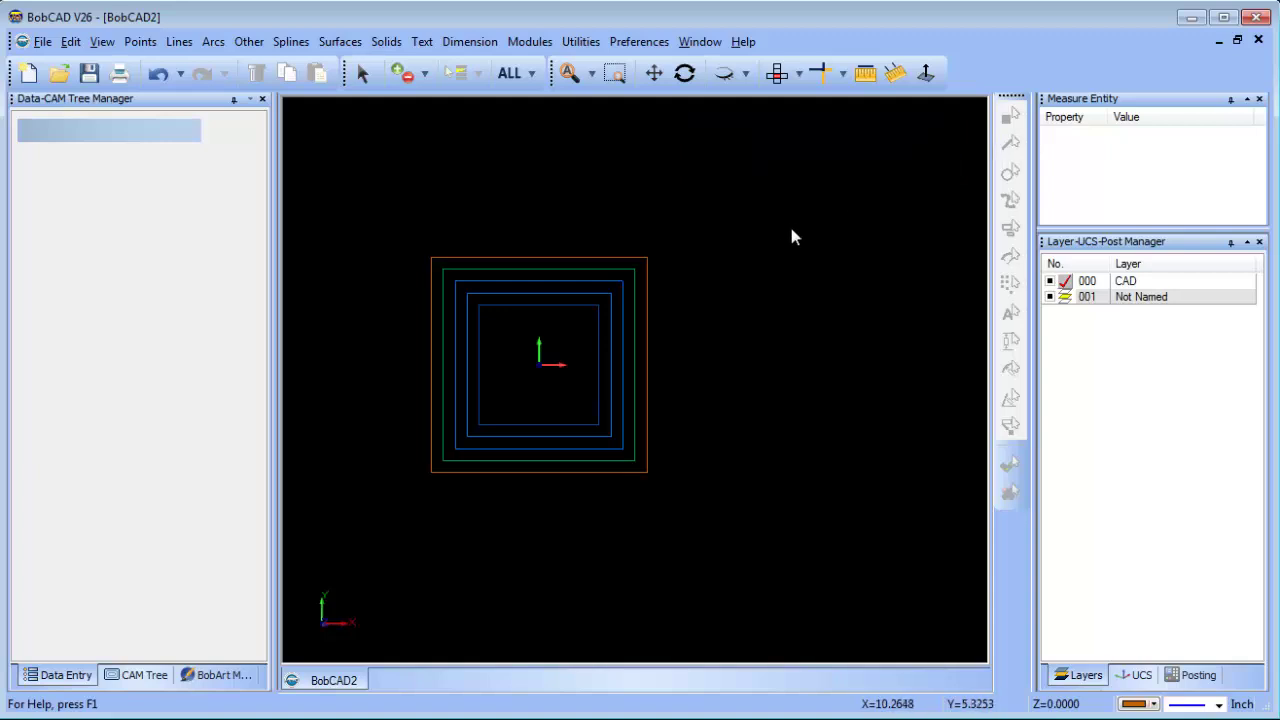
right_click(1028, 36)
click(1110, 331)
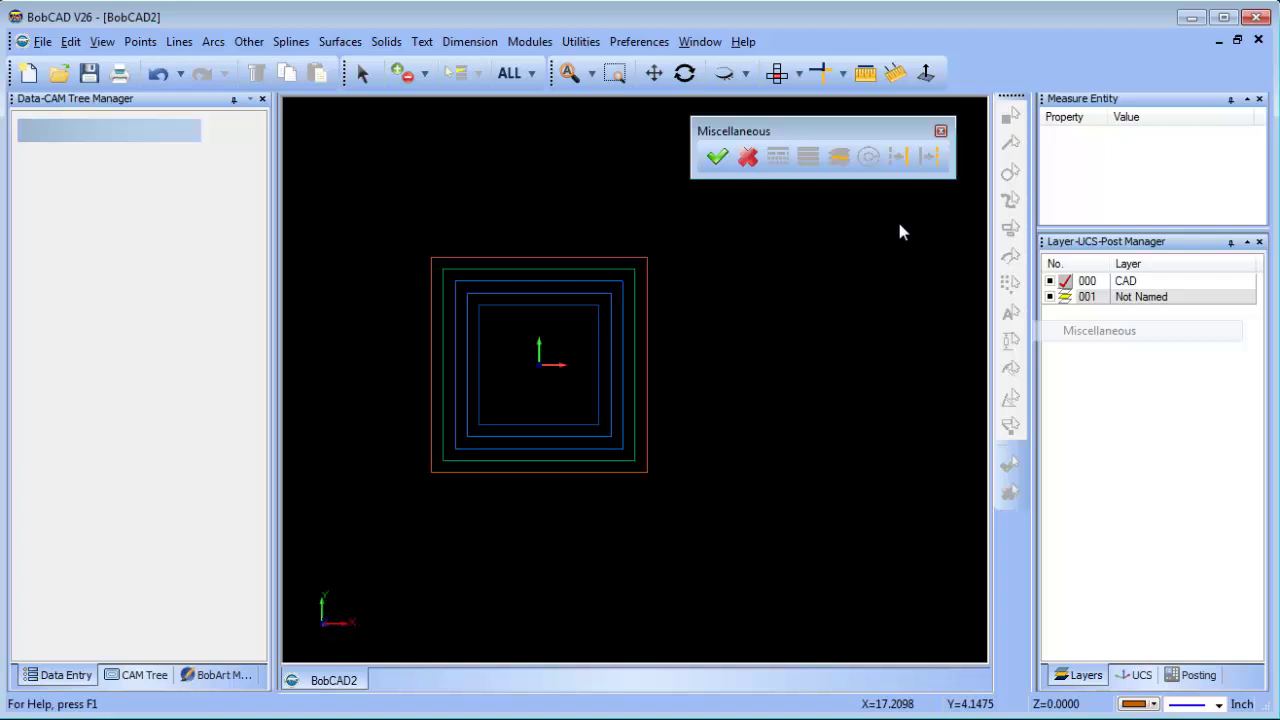
drag(855, 130, 860, 123)
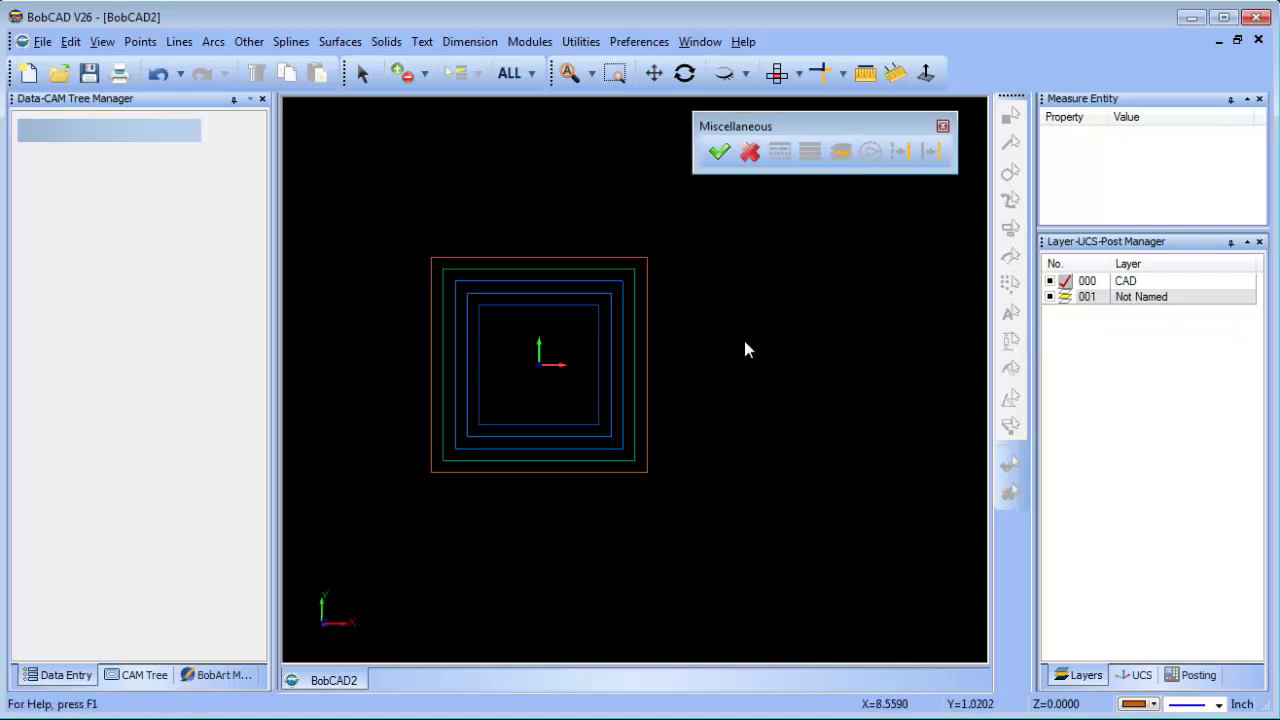
Add a new layer named 11
right_click(1143, 297)
click(1185, 304)
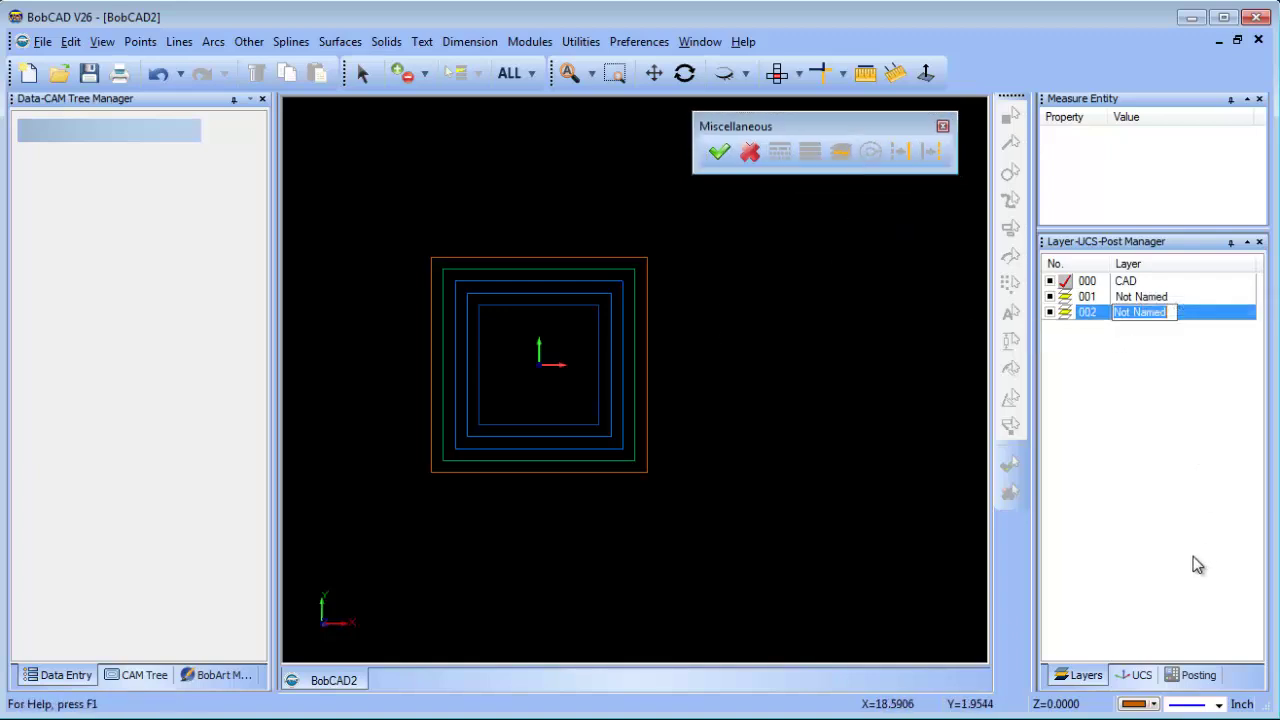
text(11)
key(Return)
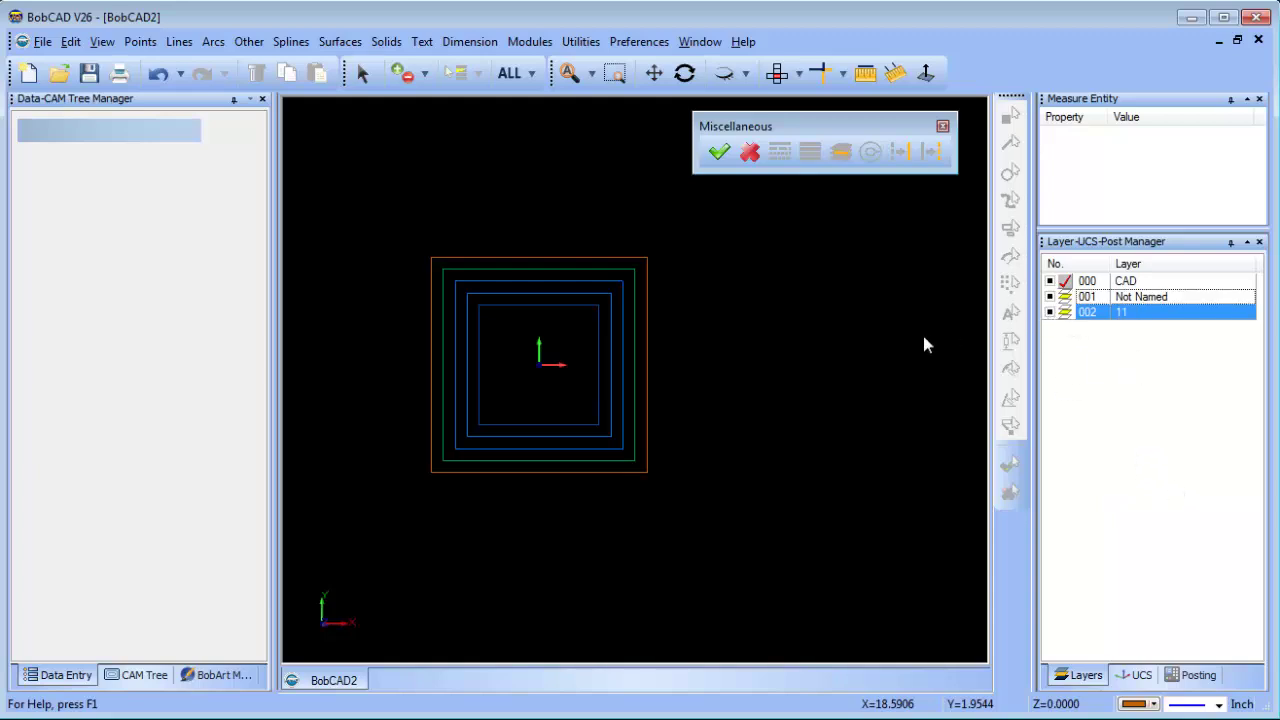
Move the outer rectangle onto layer 11, then make layer 001 current again
click(362, 73)
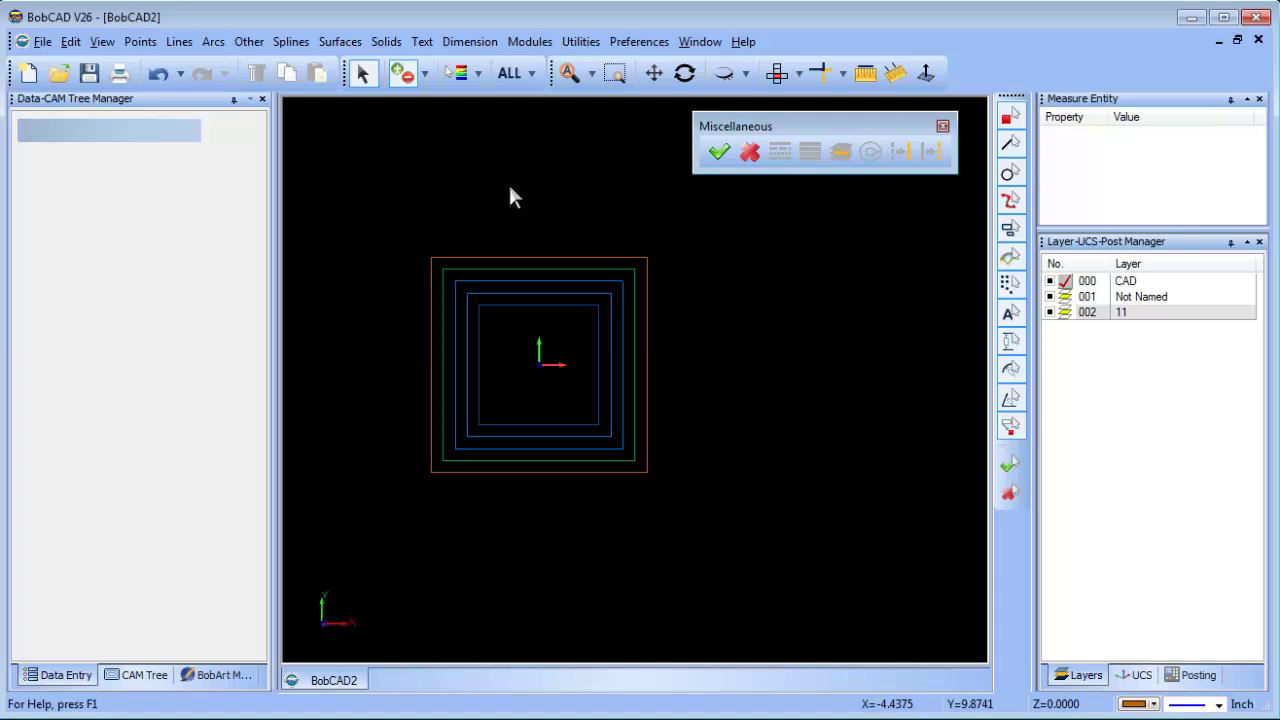
click(545, 258)
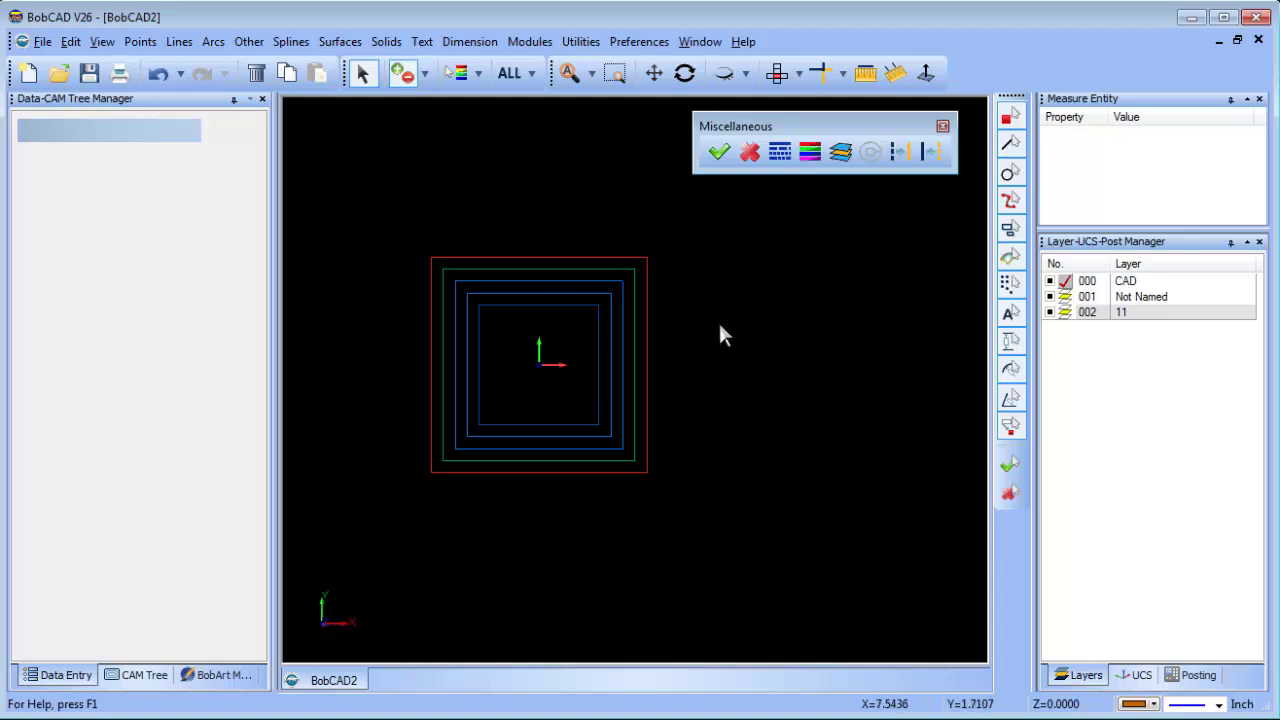
click(1065, 312)
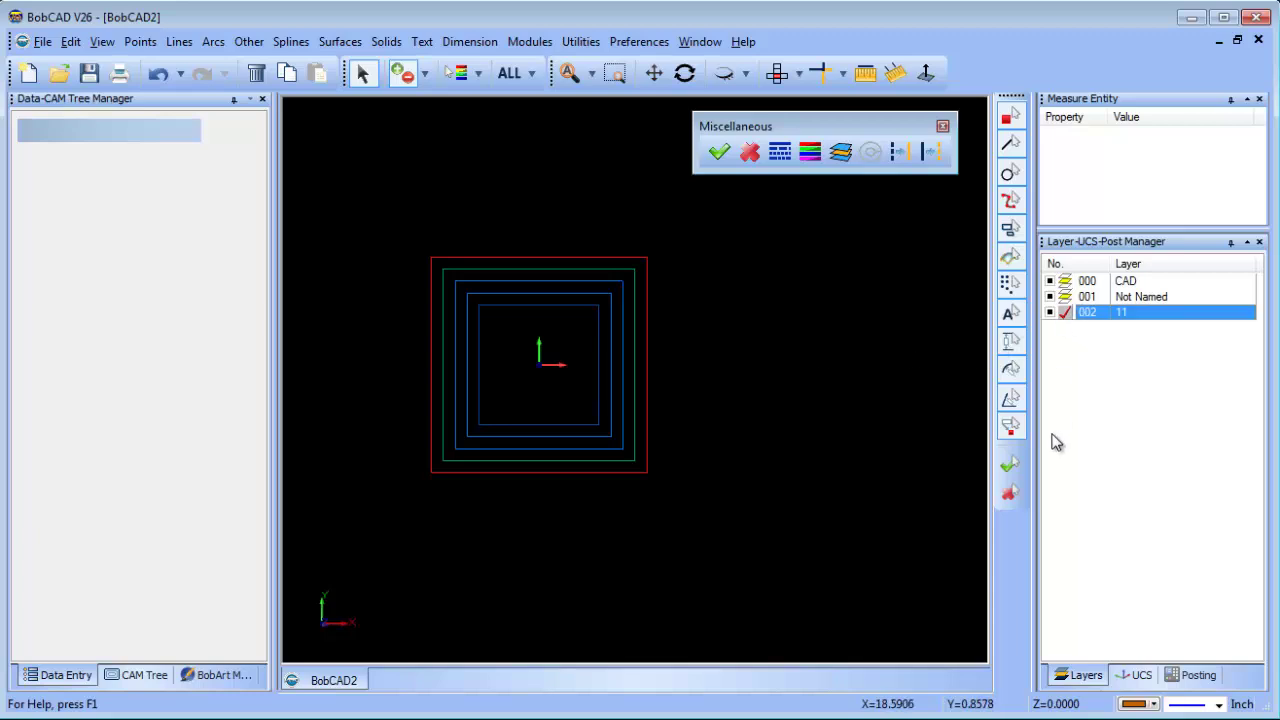
click(846, 160)
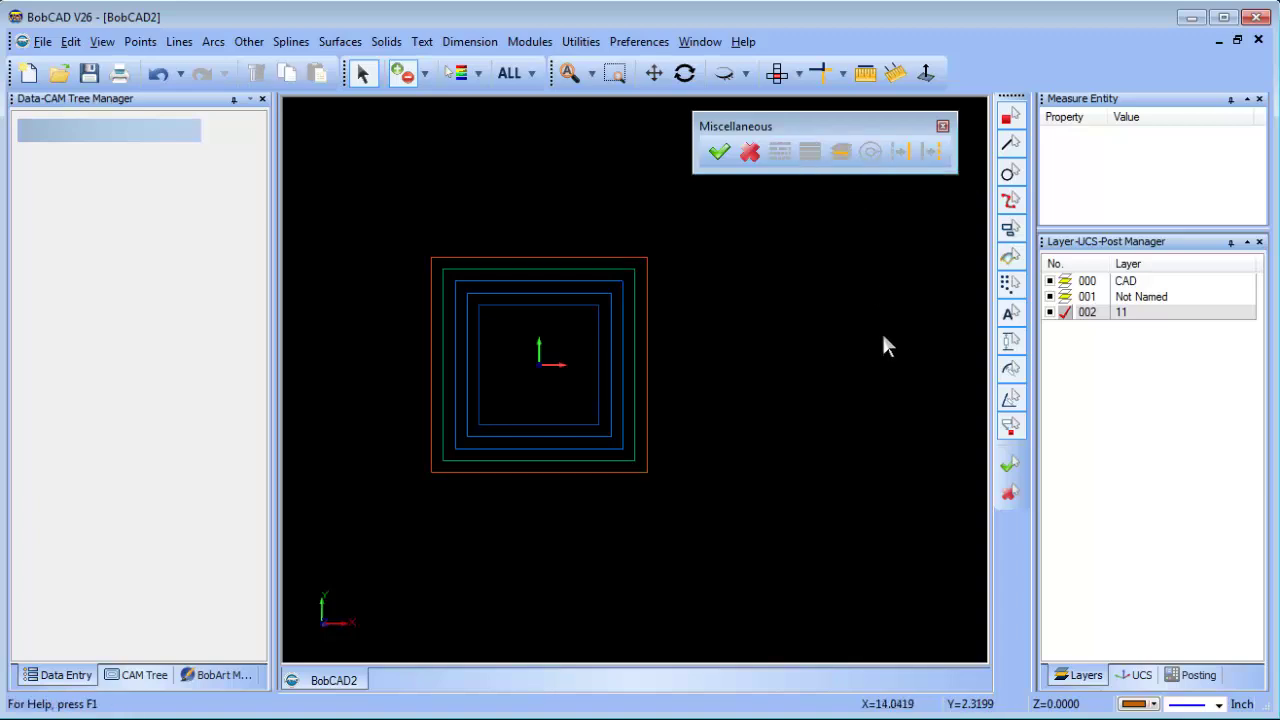
click(1064, 298)
click(1056, 314)
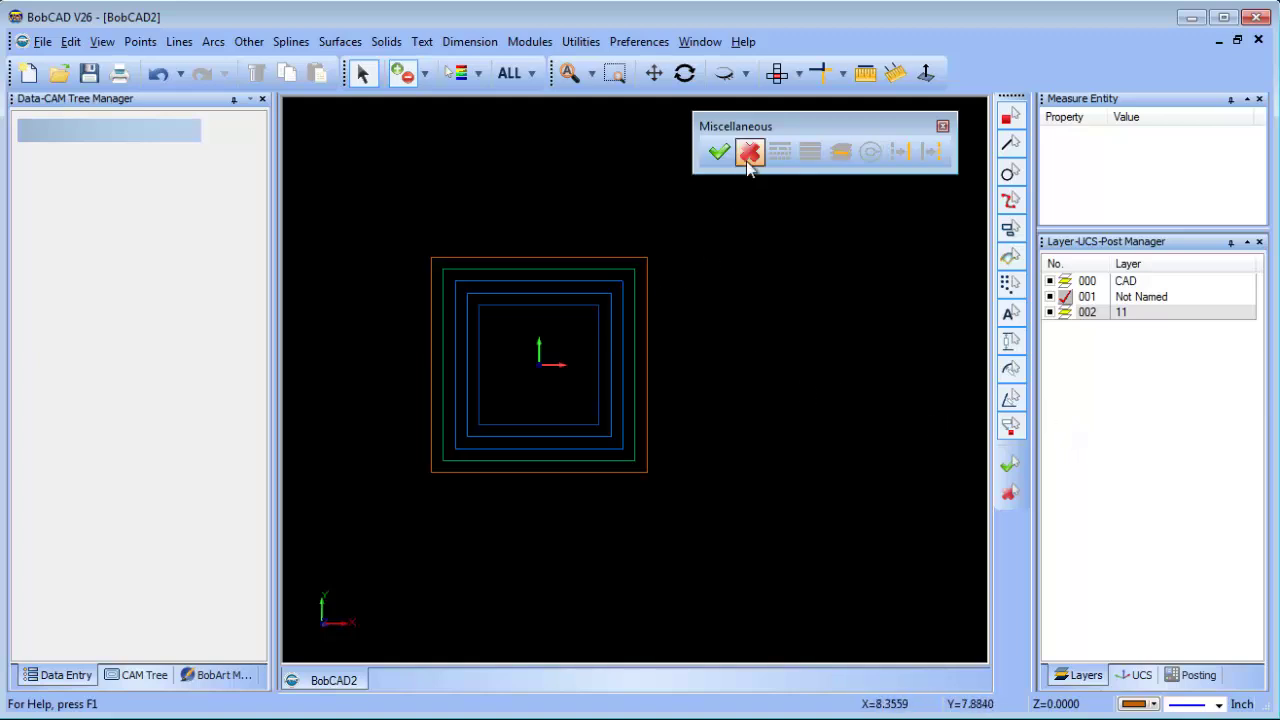
Recolour the outer rectangle pink using Modify Color to Current
click(571, 259)
click(1153, 704)
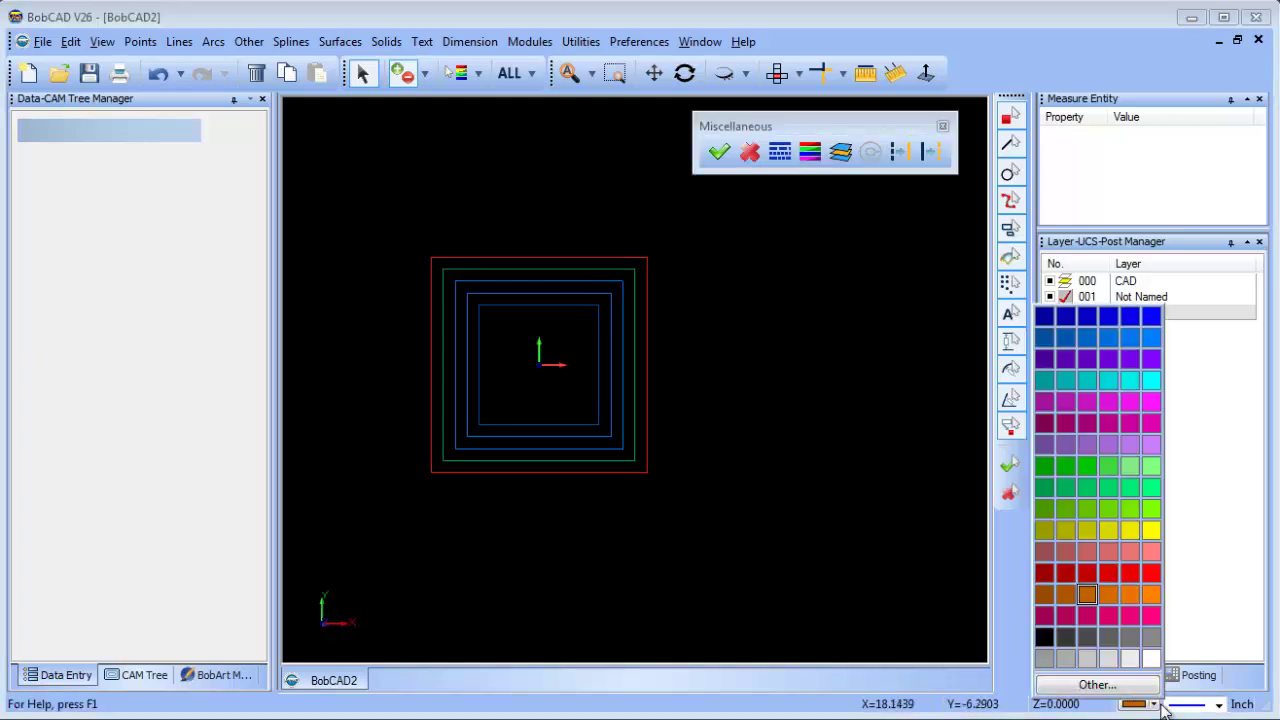
click(1103, 473)
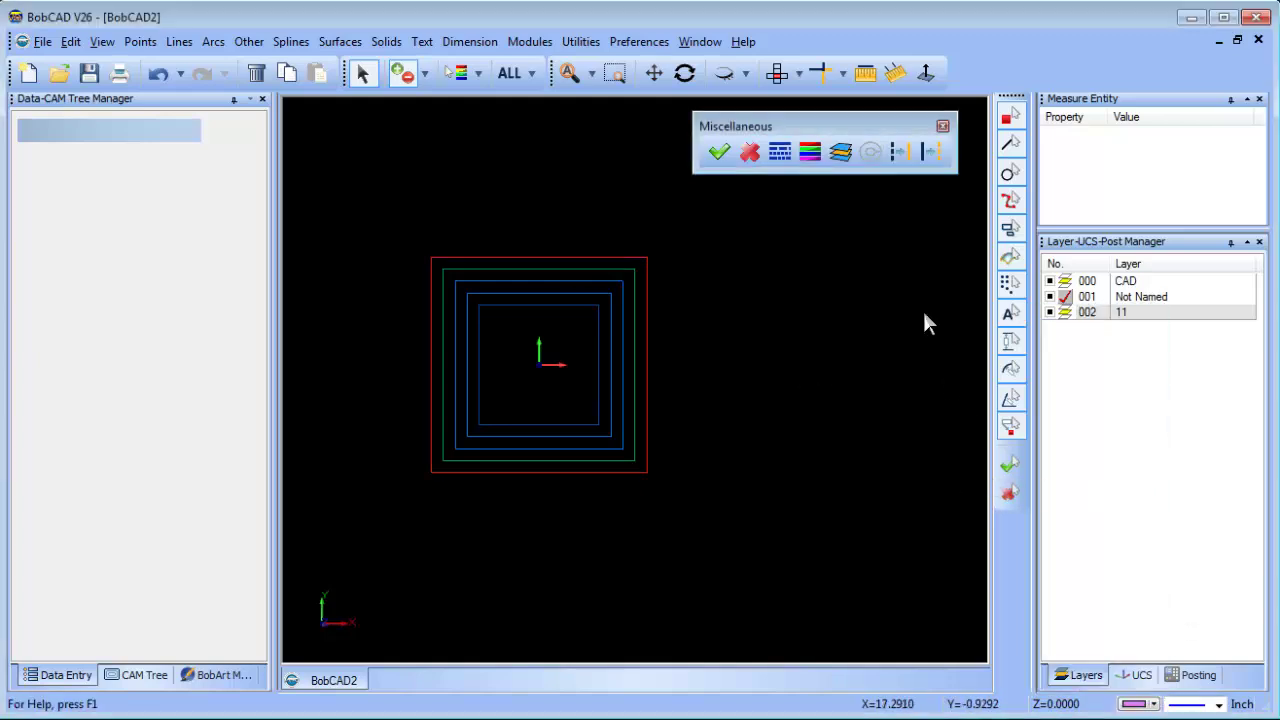
click(816, 158)
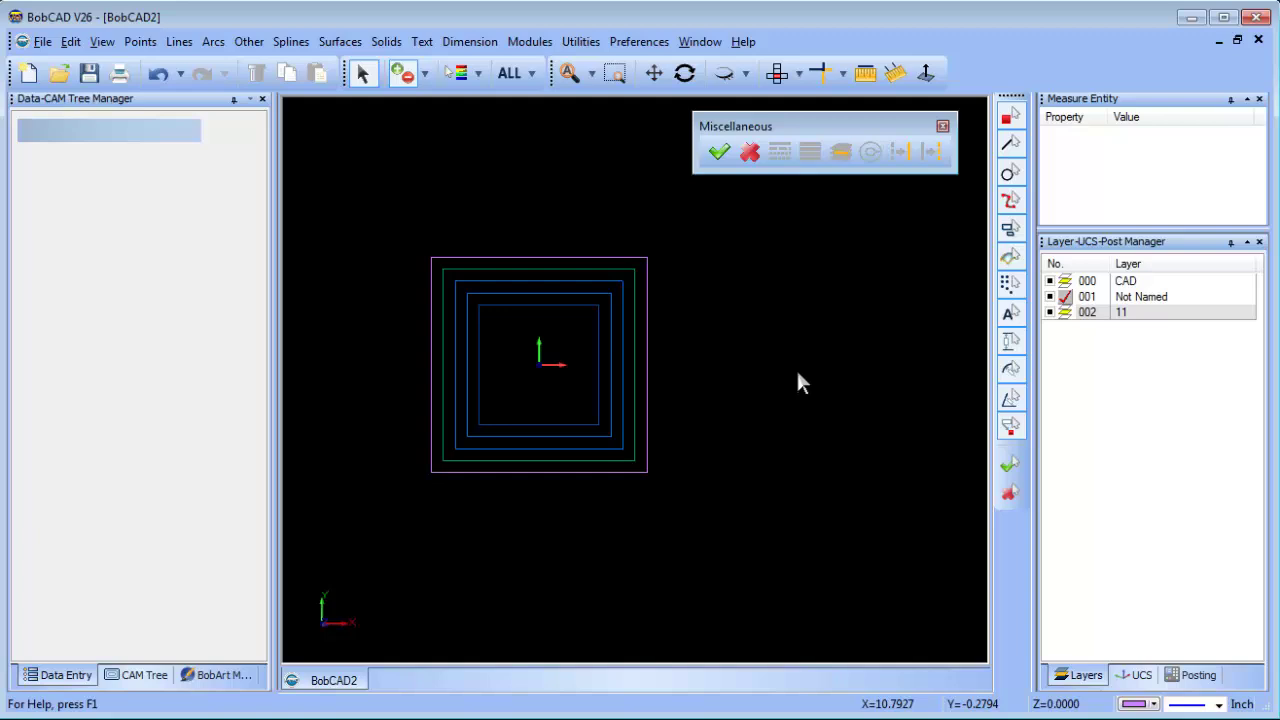
Dock the floating Miscellaneous toolbar back at the side
right_click(713, 244)
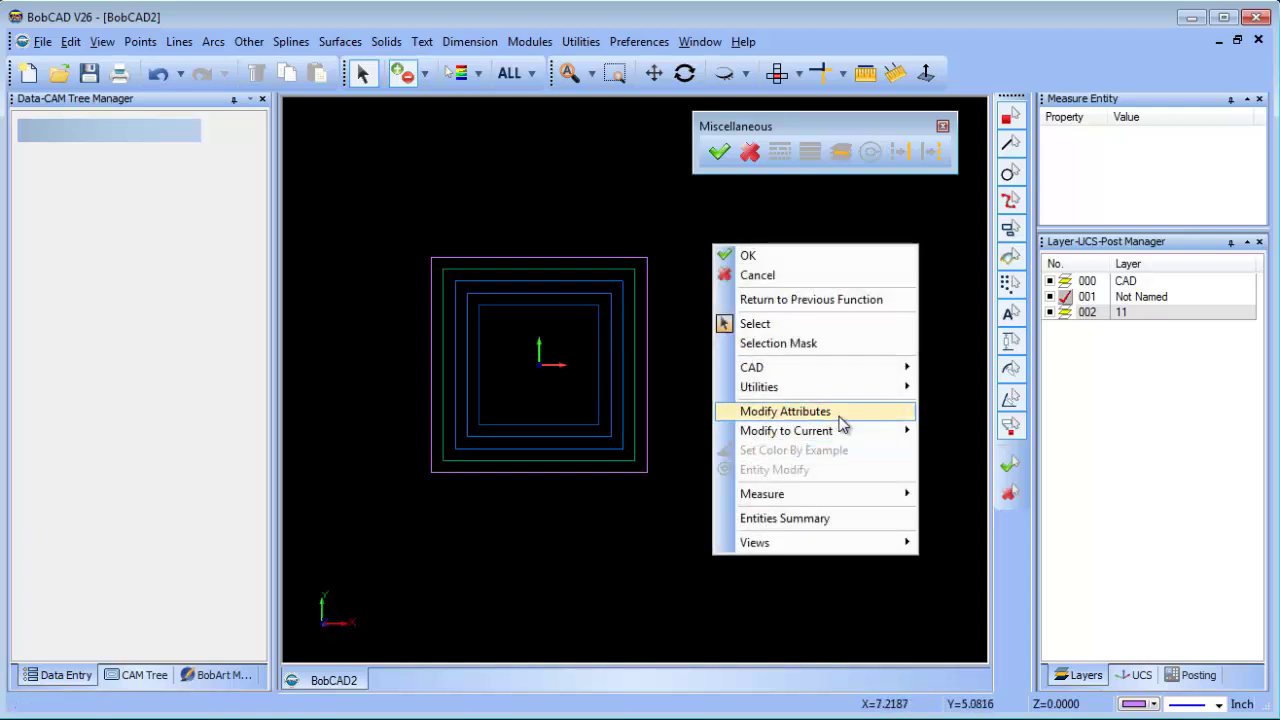
mouse_move(852, 416)
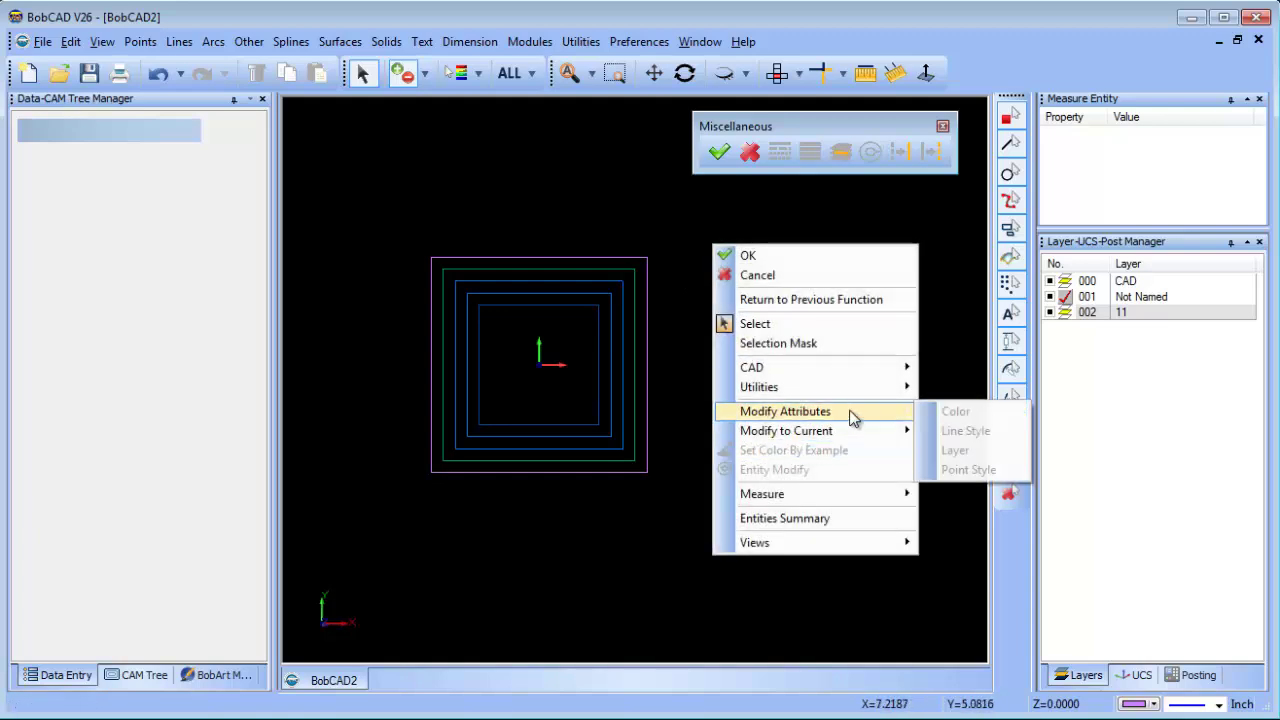
click(943, 288)
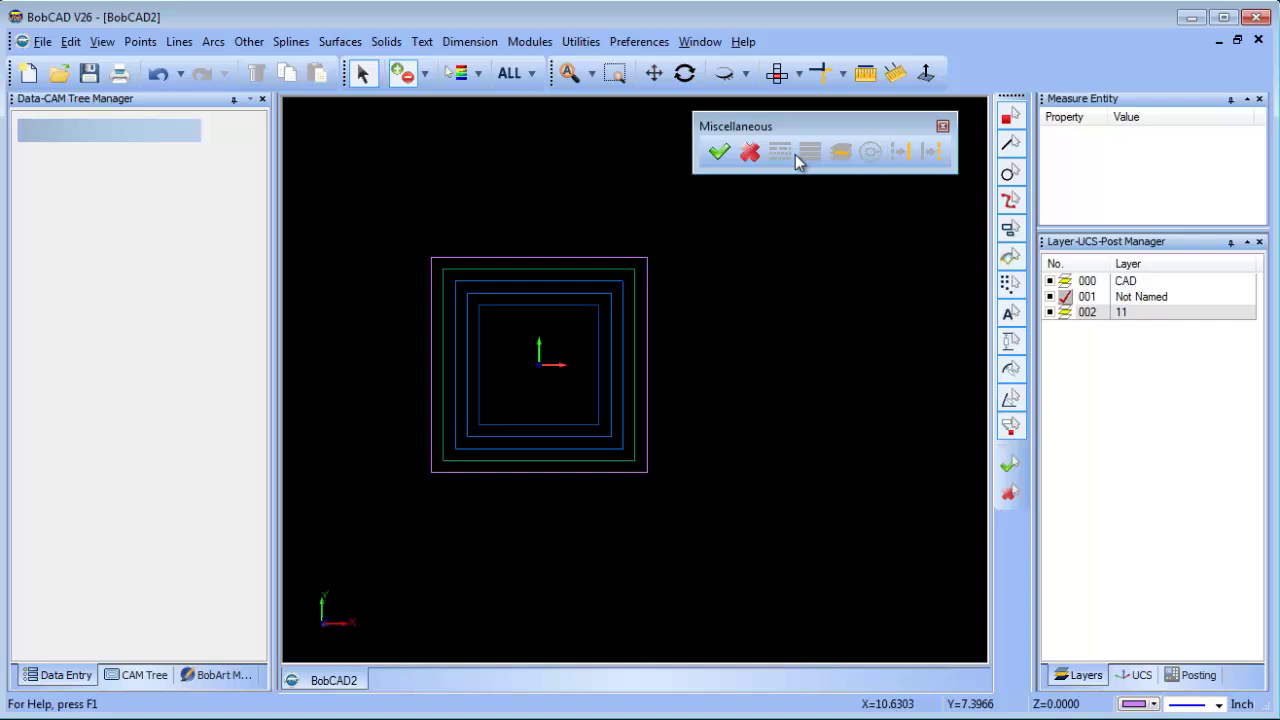
drag(820, 121, 1014, 508)
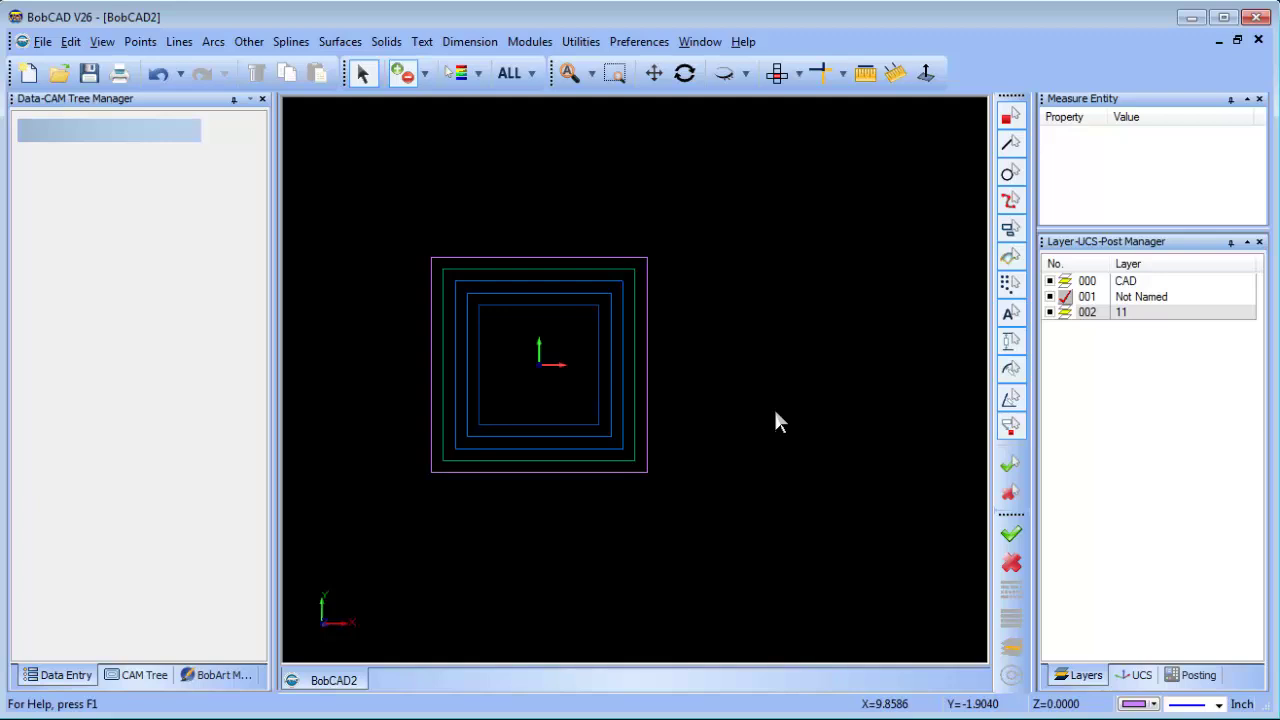
Zoom in, pan the nested squares to the canvas centre, and cancel the selection function
scroll(594, 363, up, 2)
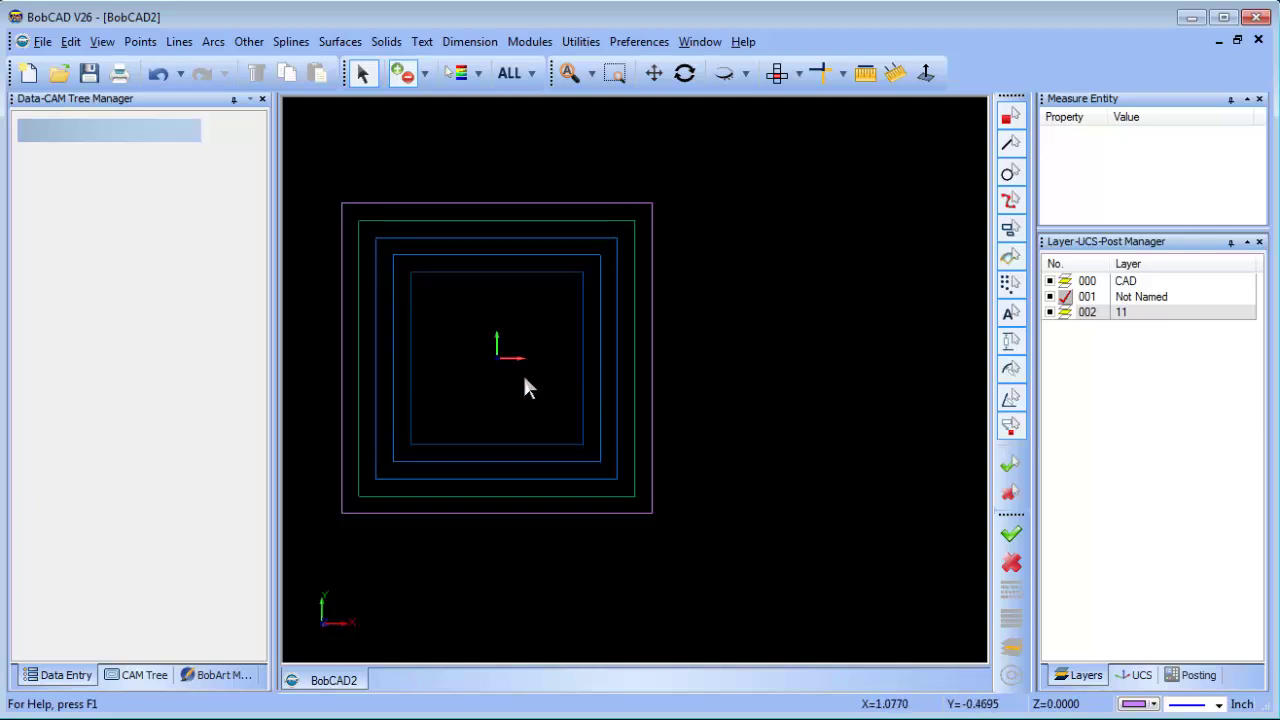
middle_drag(524, 379, 583, 414)
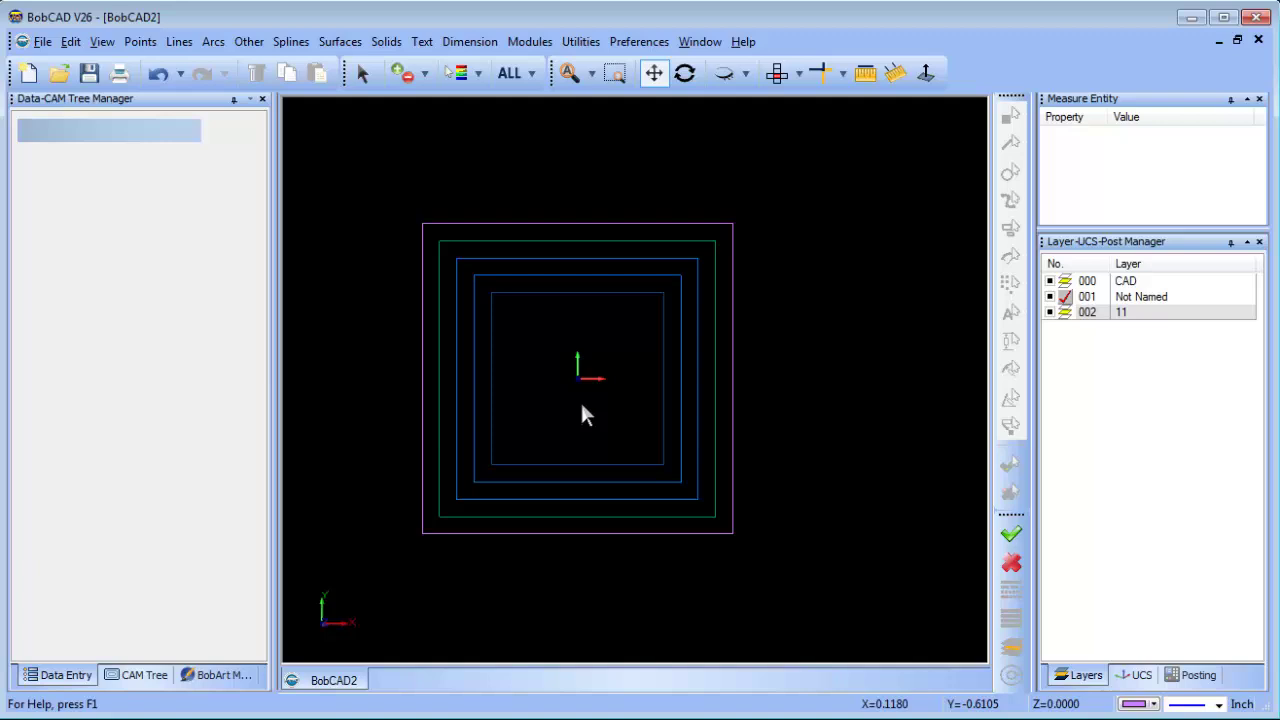
right_click(848, 247)
click(857, 248)
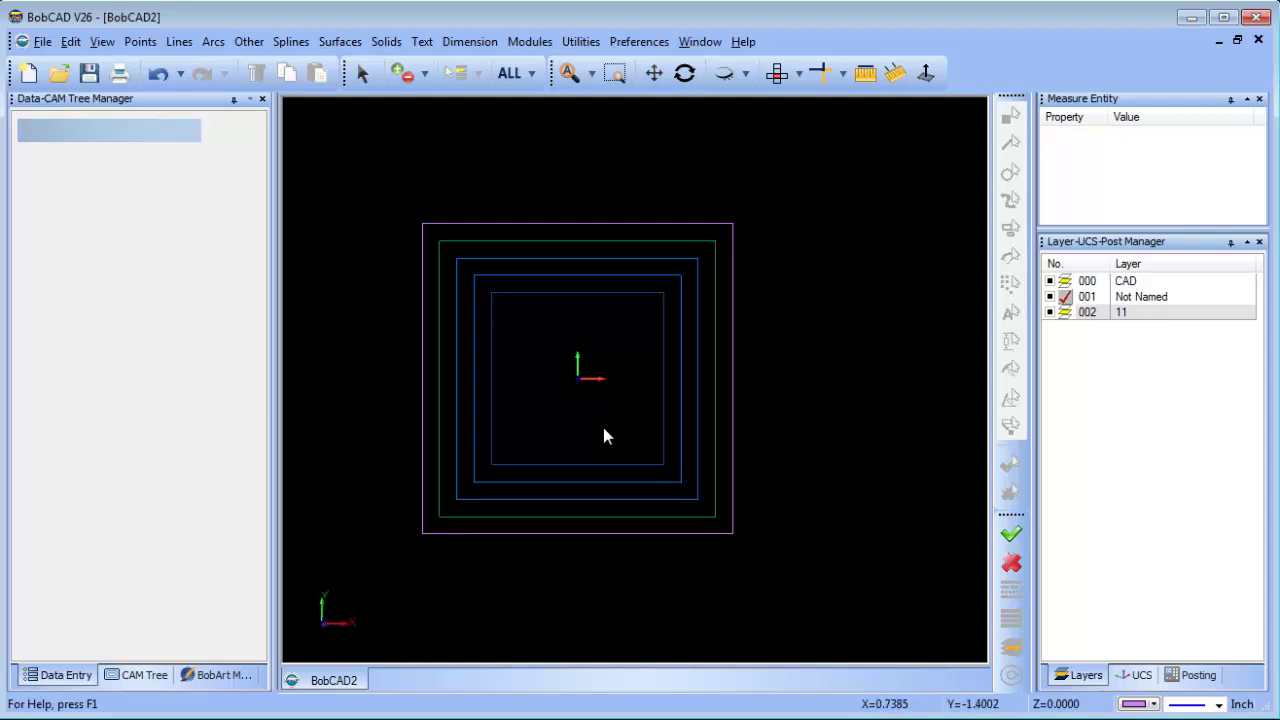
Set the current drawing colour to yellow, then change it to orange
click(1155, 704)
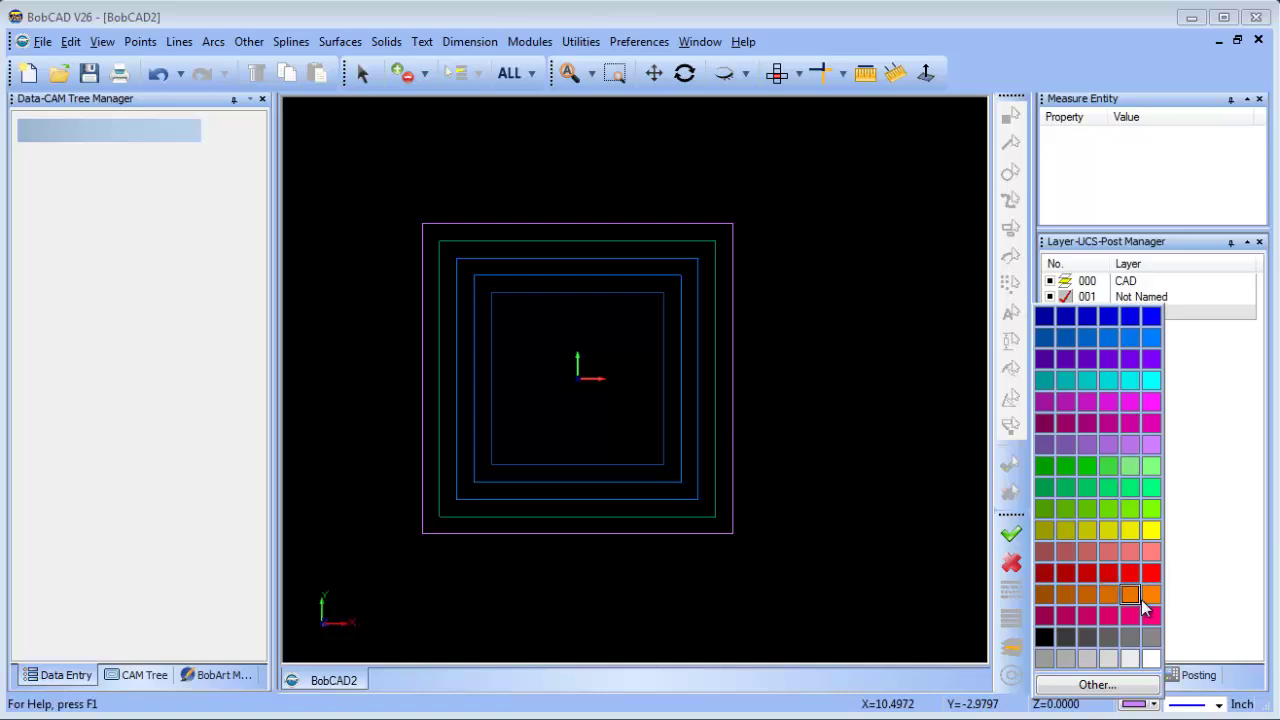
click(1151, 531)
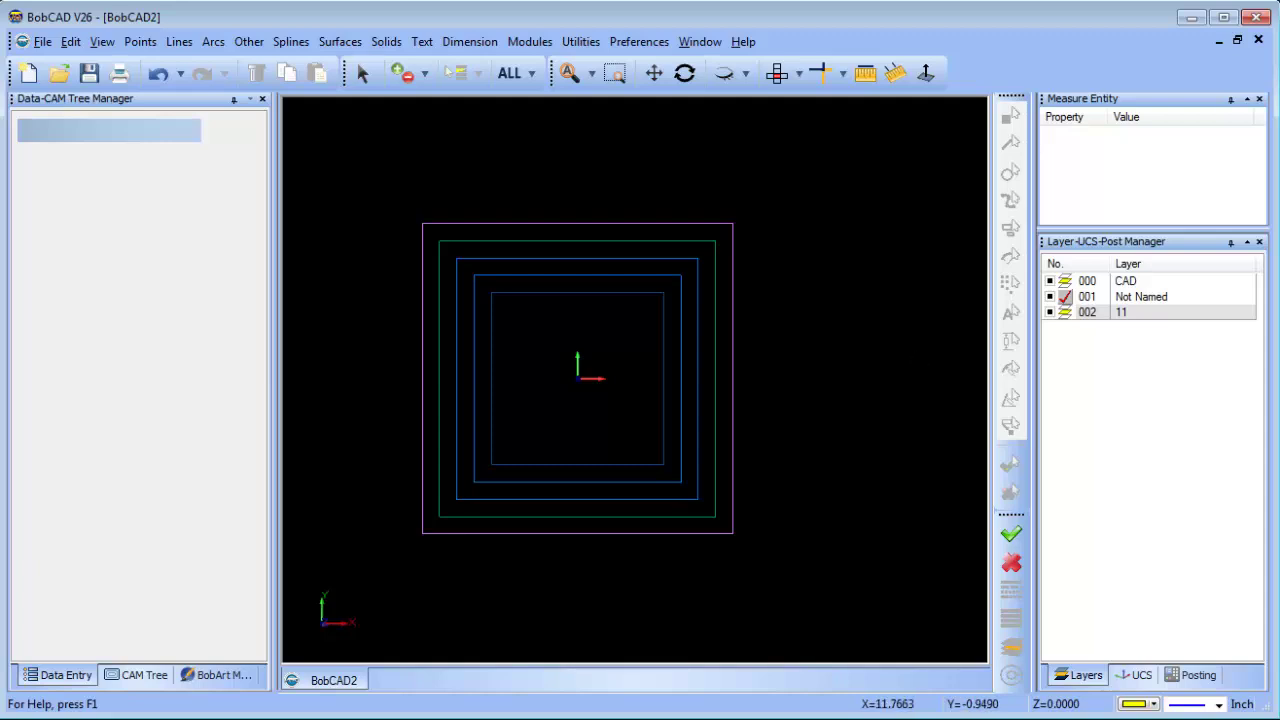
click(1153, 704)
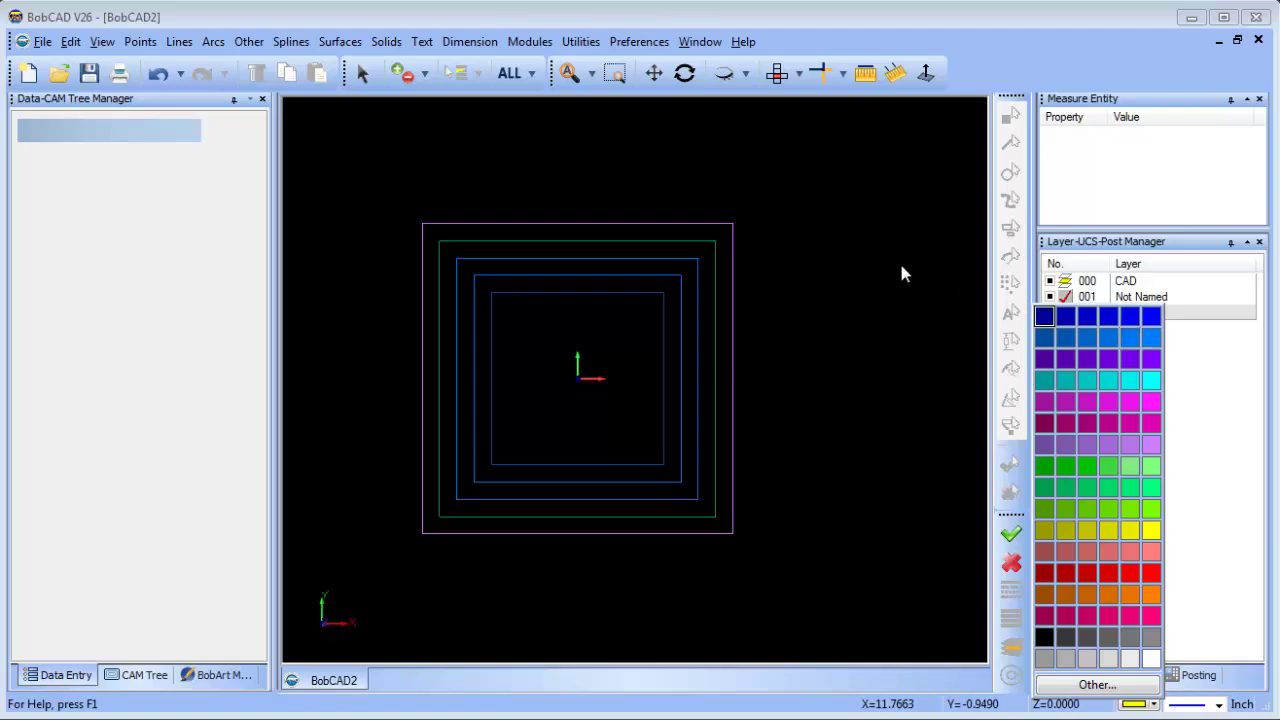
click(1152, 594)
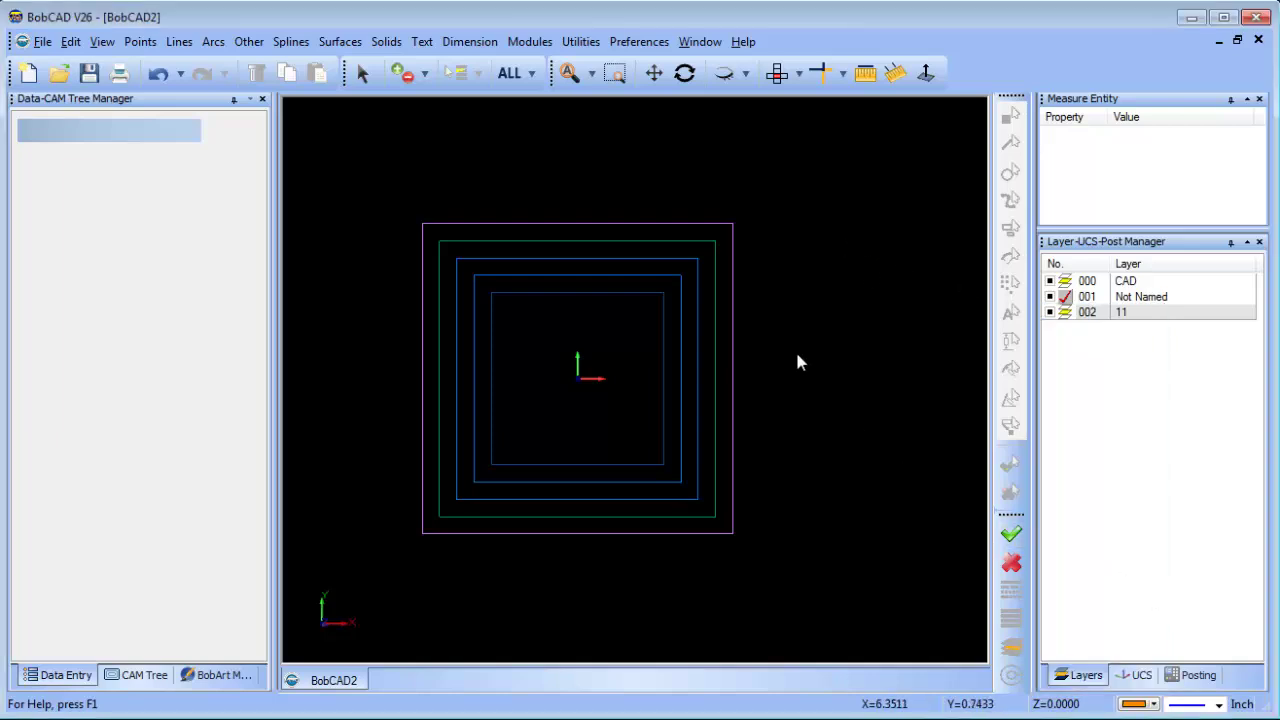
Zoom out and back in on the nested squares, then switch to the Select tool
scroll(808, 345, down, 1)
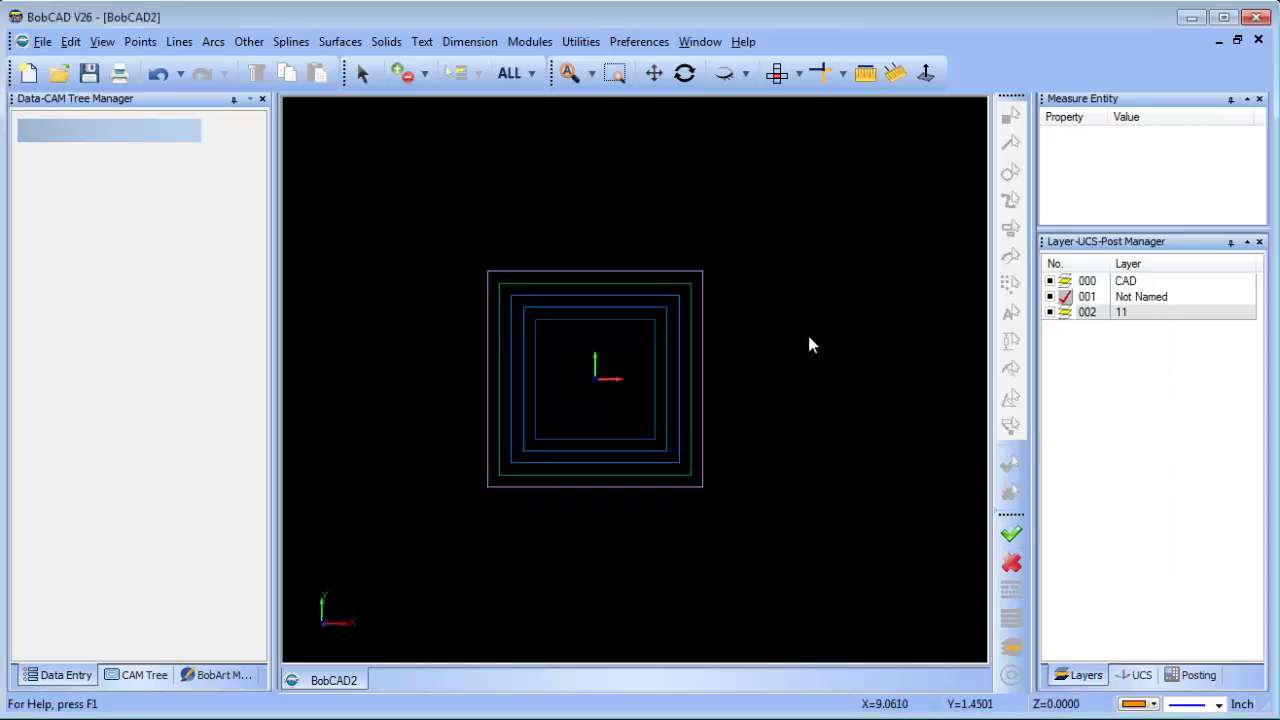
right_click(737, 180)
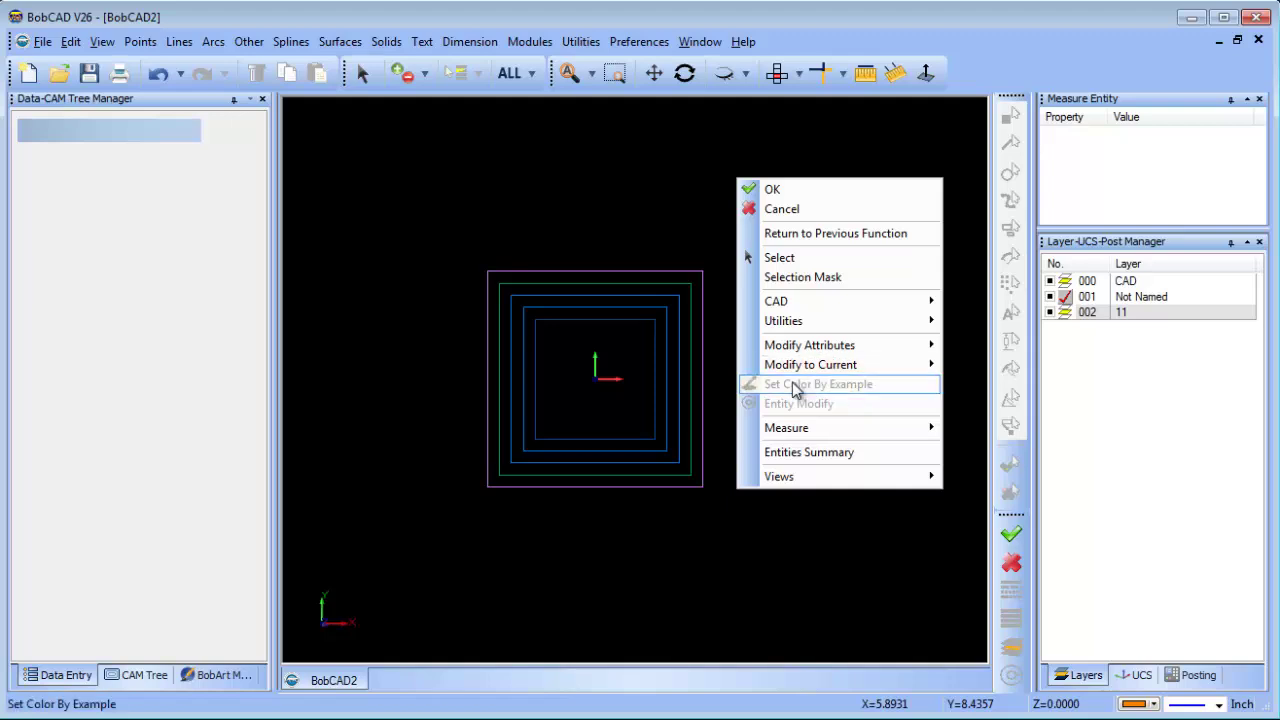
right_click(649, 206)
click(660, 229)
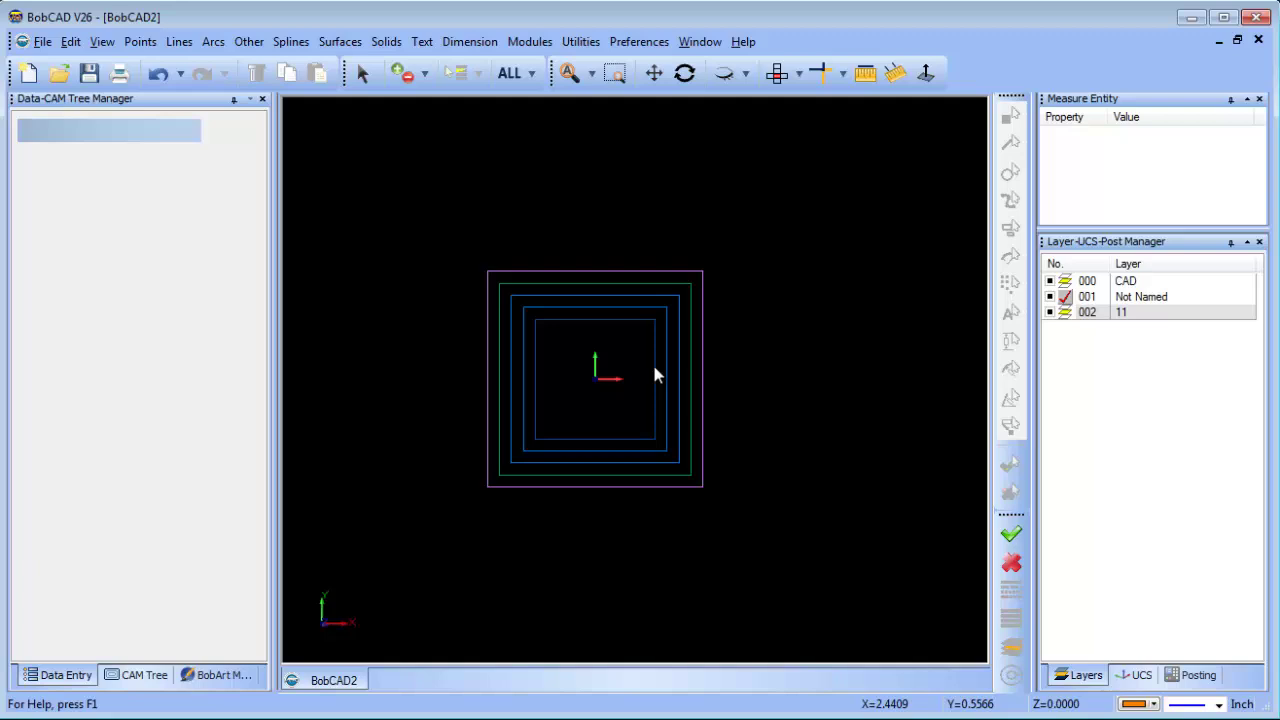
scroll(722, 390, up, 1)
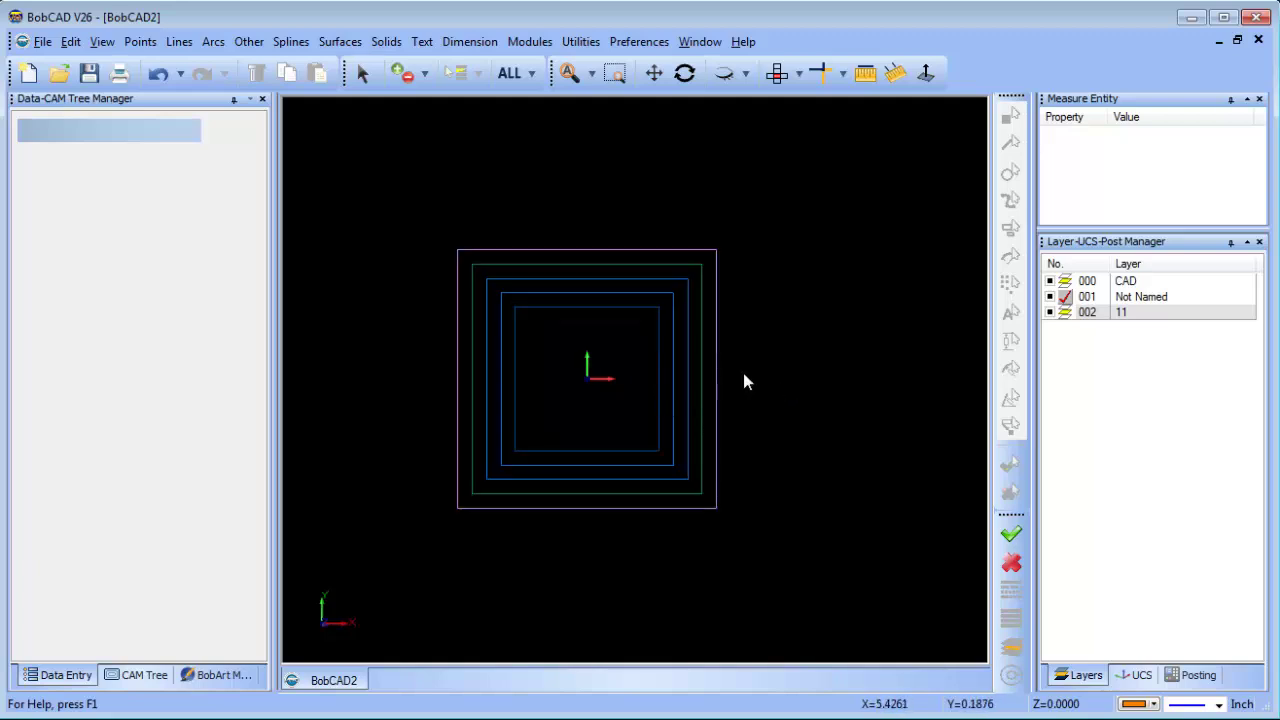
click(362, 73)
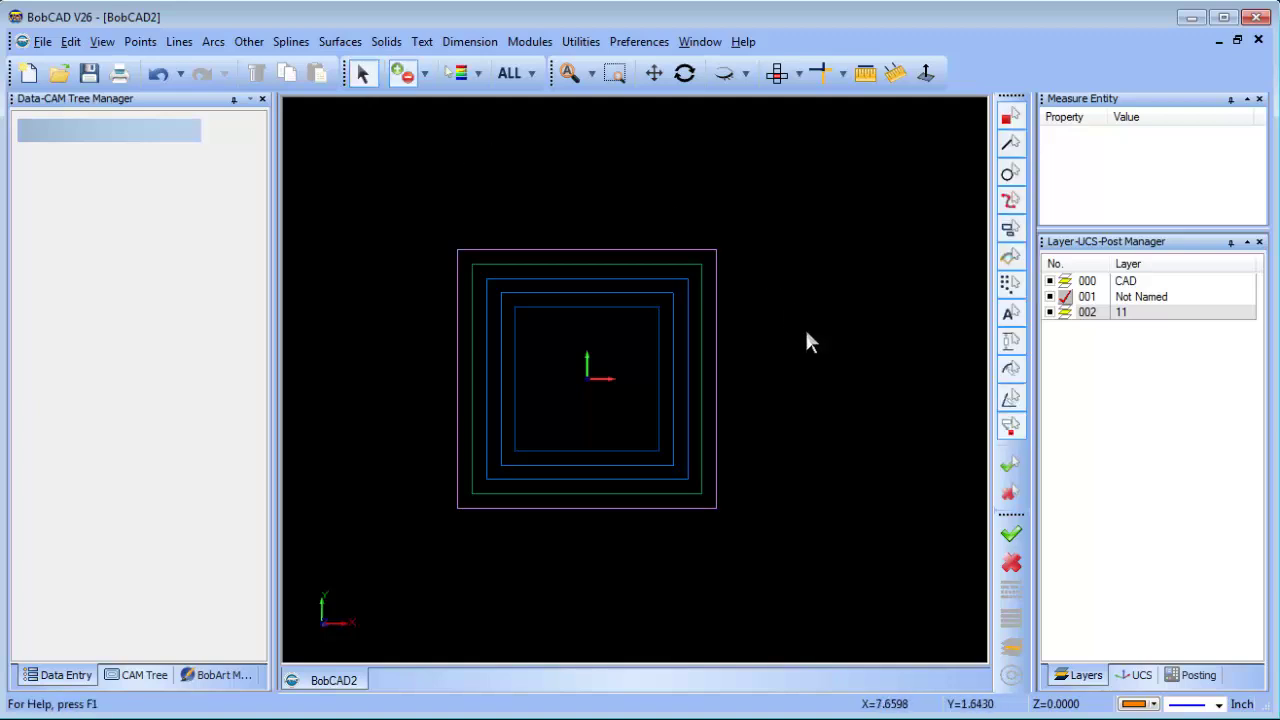
Take the active colour from a blue square by example, then switch it to yellow
right_click(676, 393)
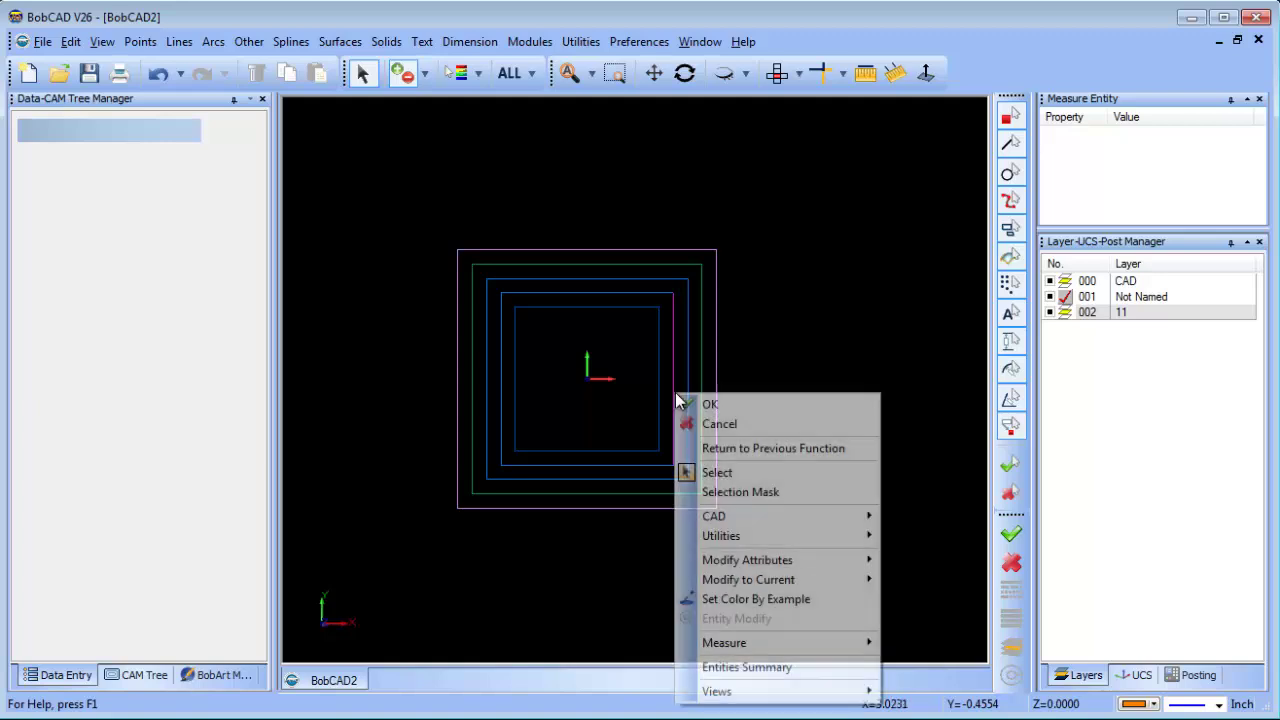
click(805, 600)
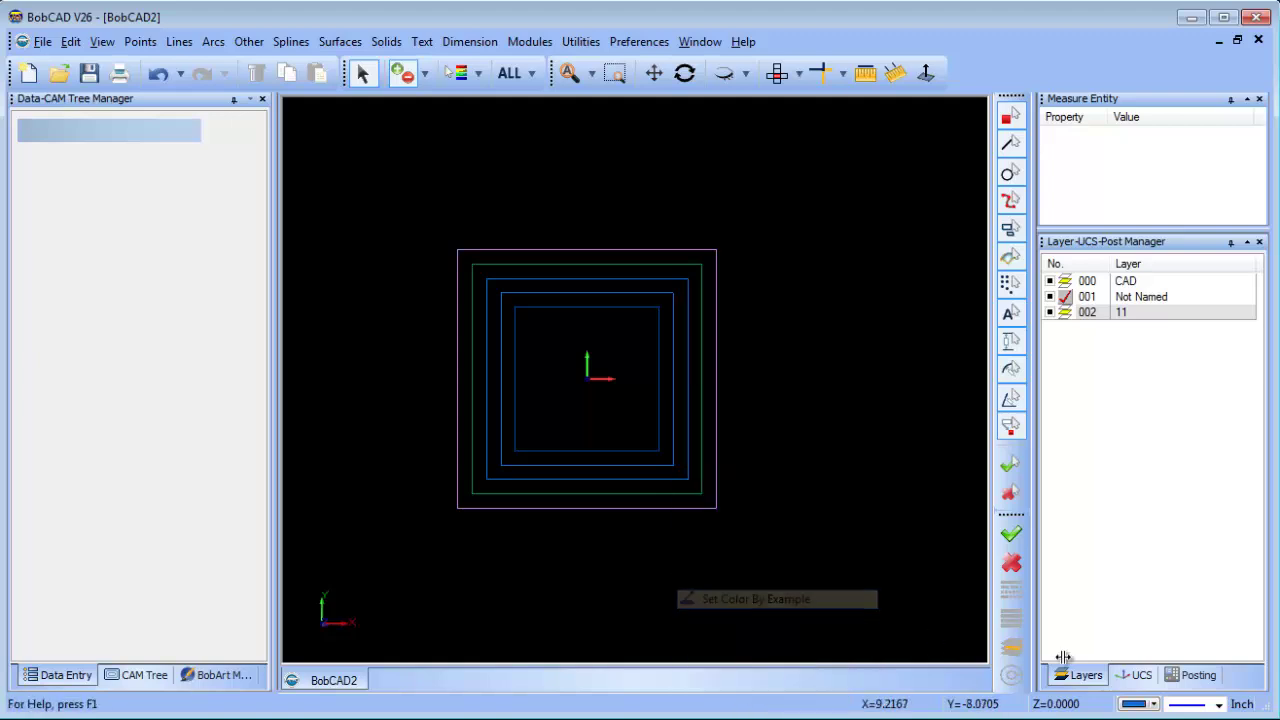
click(1155, 704)
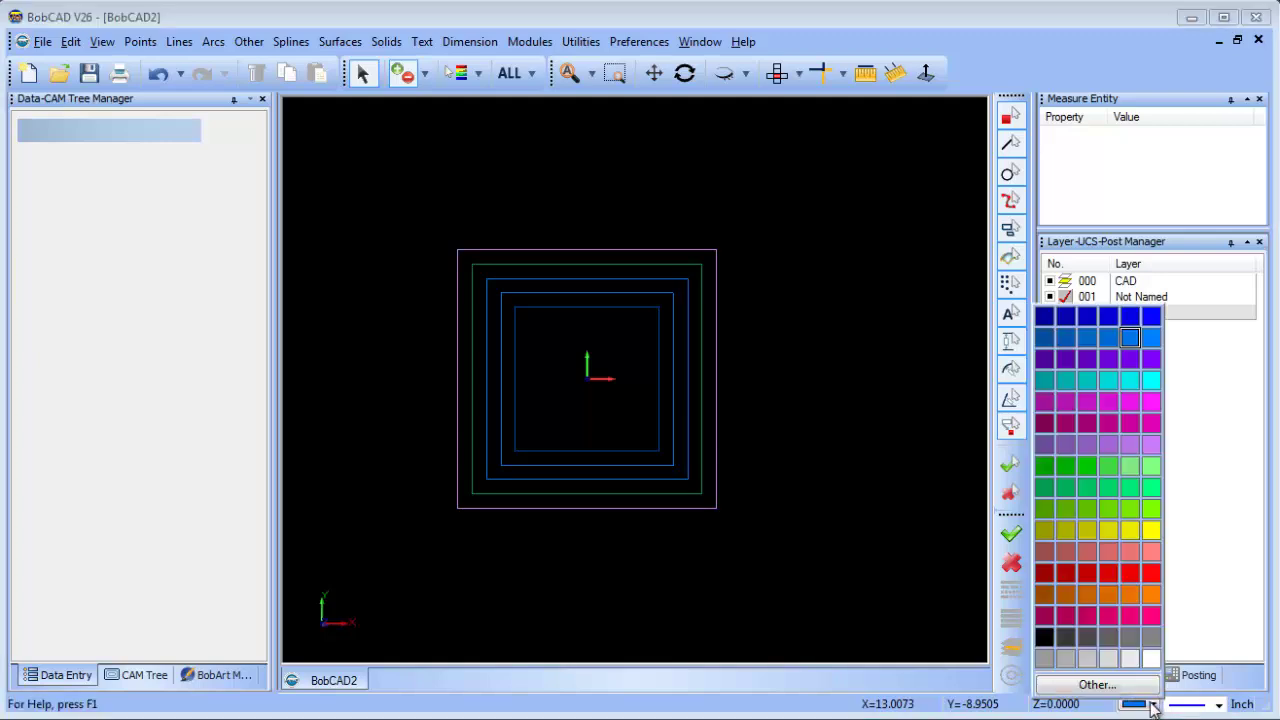
click(1151, 531)
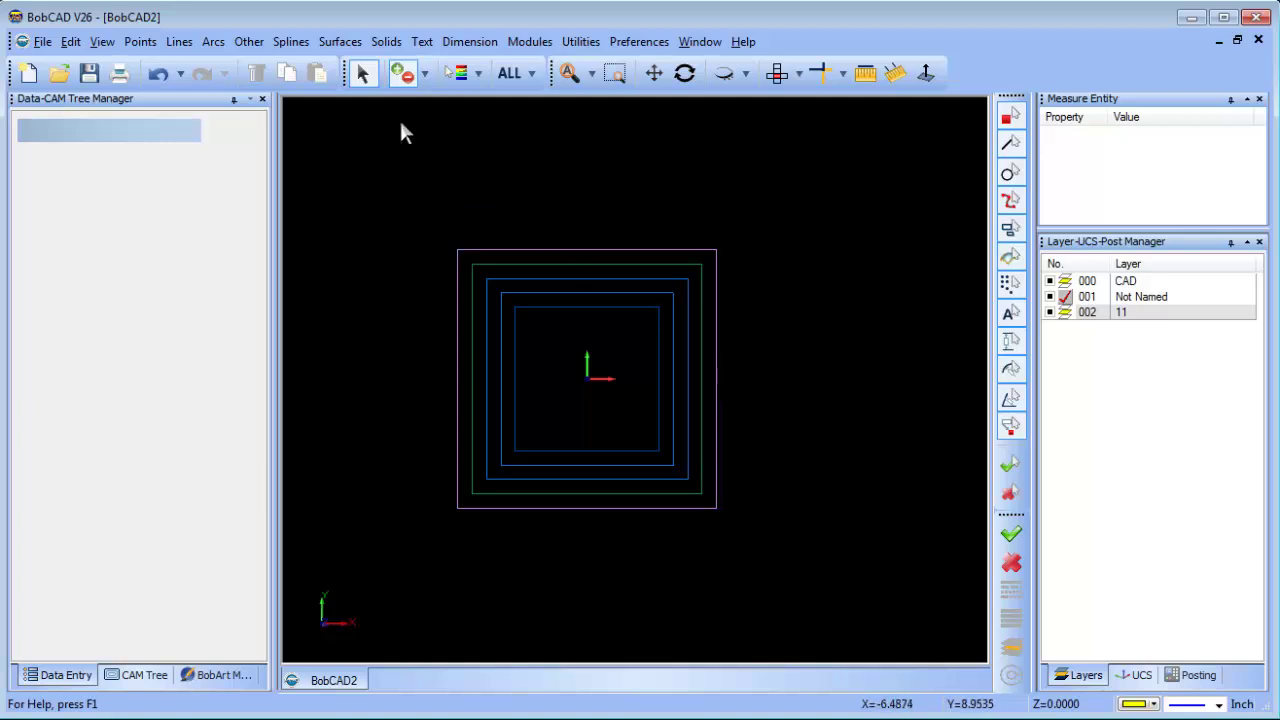
Use Set Color By Example on a blue inner square to make blue active
right_click(688, 373)
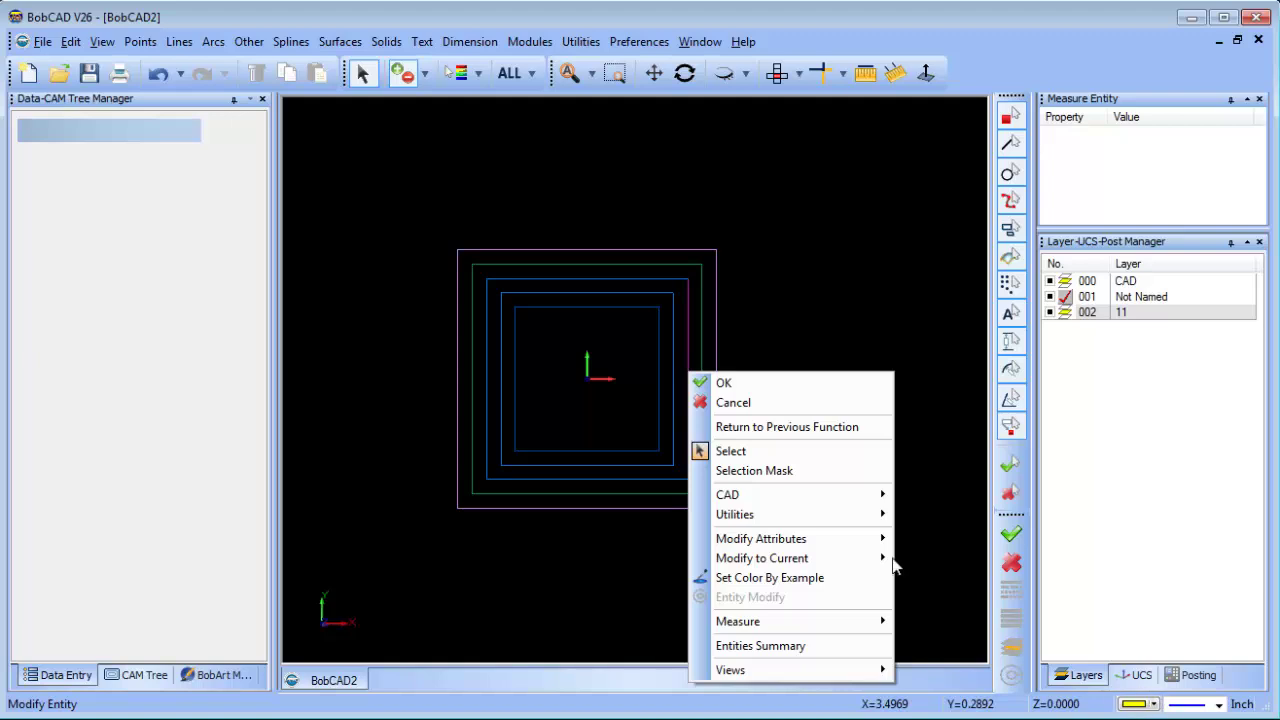
mouse_move(794, 546)
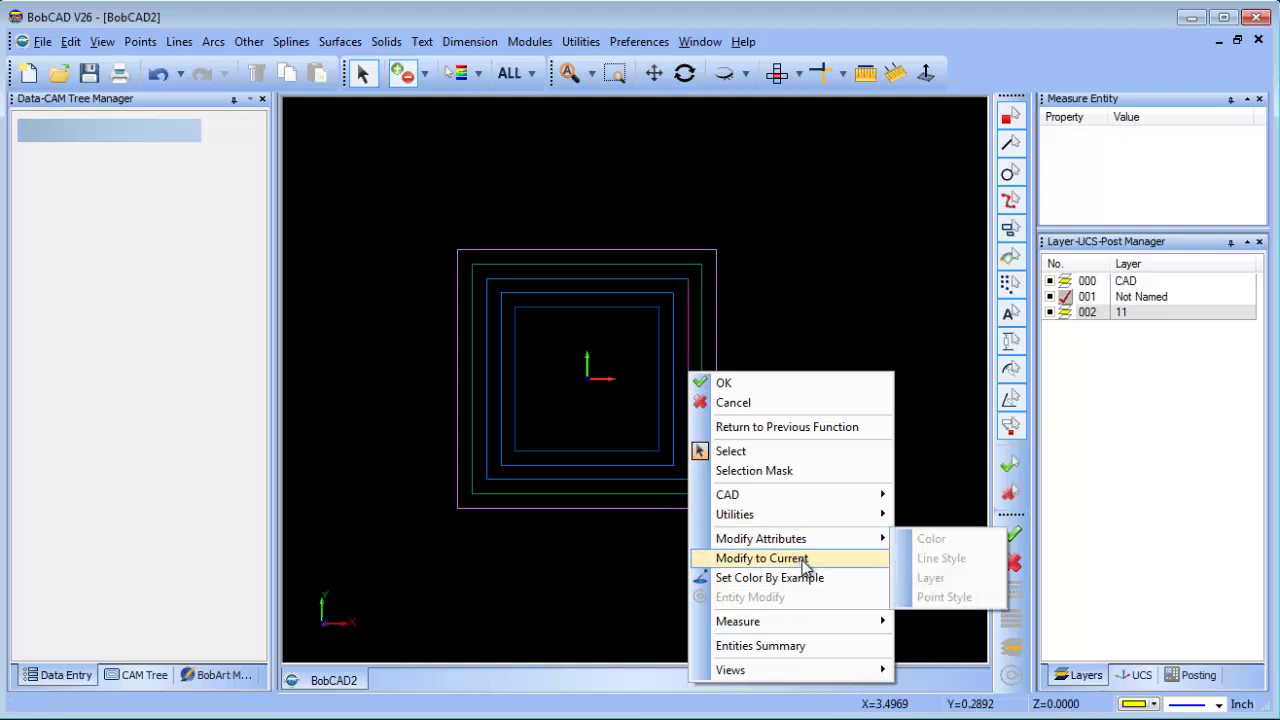
click(814, 590)
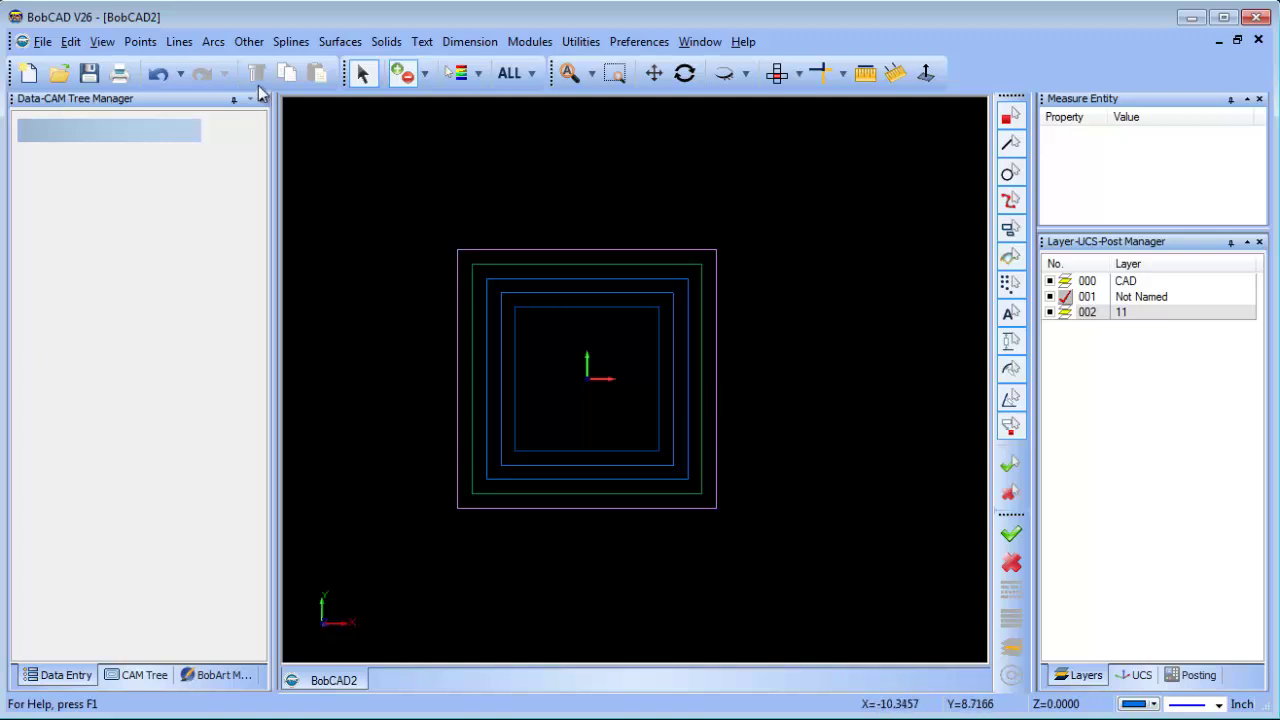
Sketch a 9 x 9 rectangle around the nested squares
click(249, 41)
click(280, 60)
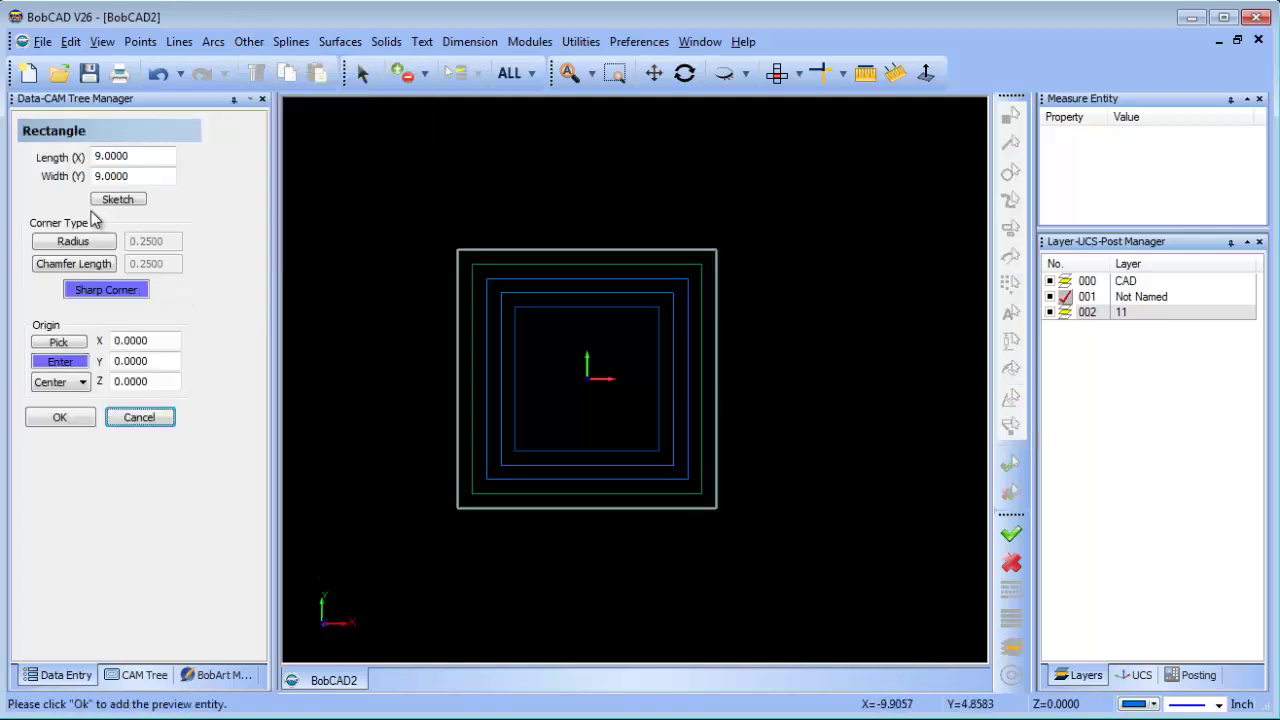
click(118, 199)
mouse_move(364, 195)
mouse_down()
mouse_move(759, 539)
mouse_move(806, 562)
mouse_up()
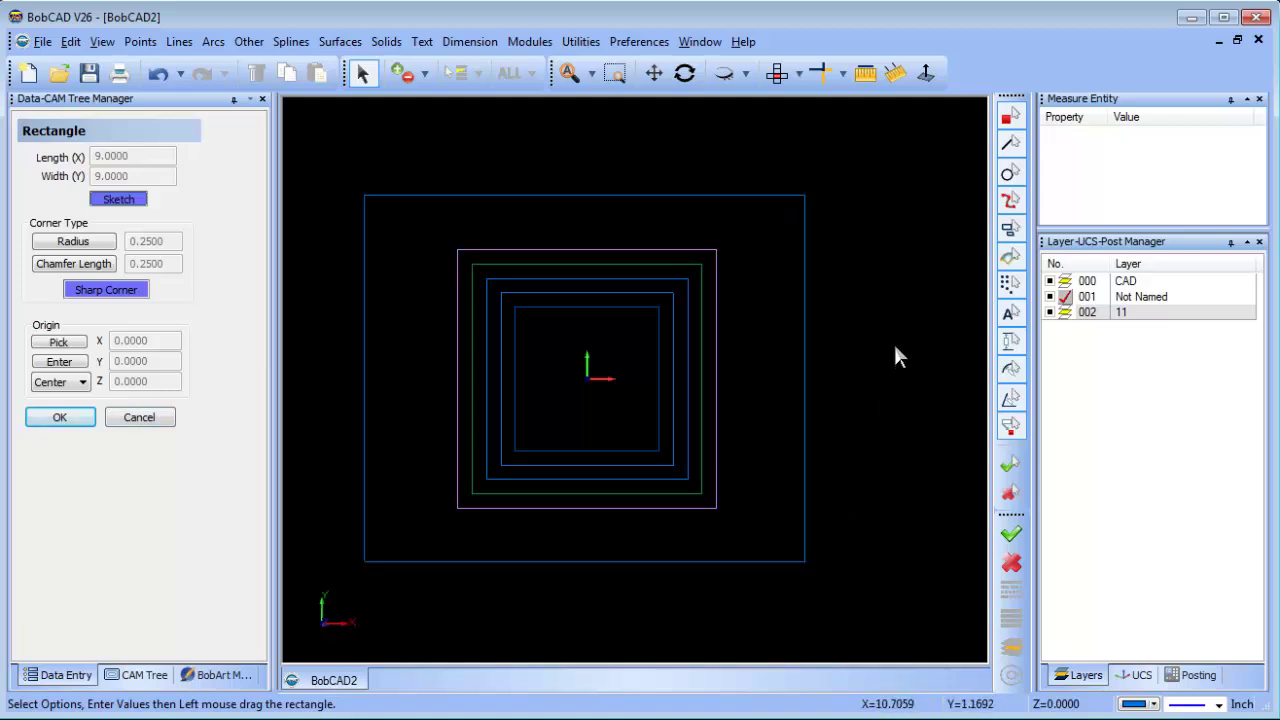
right_click(894, 344)
click(925, 377)
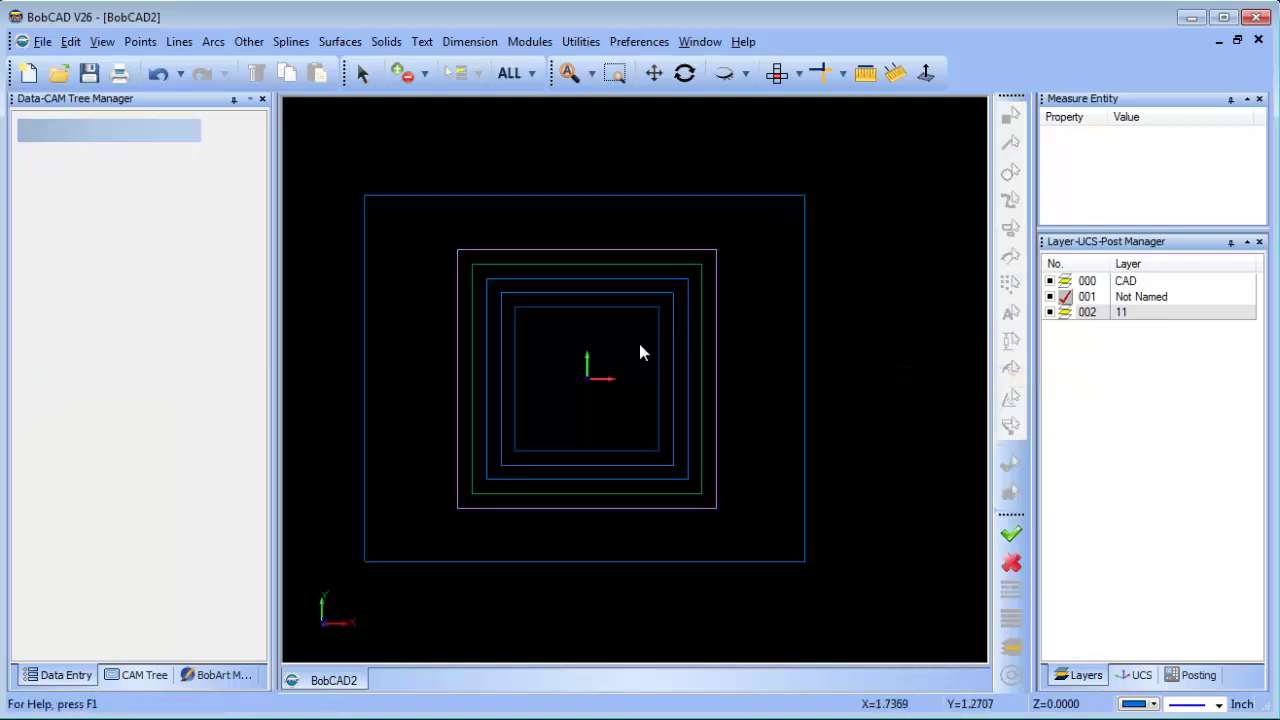
Select all rectangles matching the new rectangle's colour with Pick+Match Color
click(362, 73)
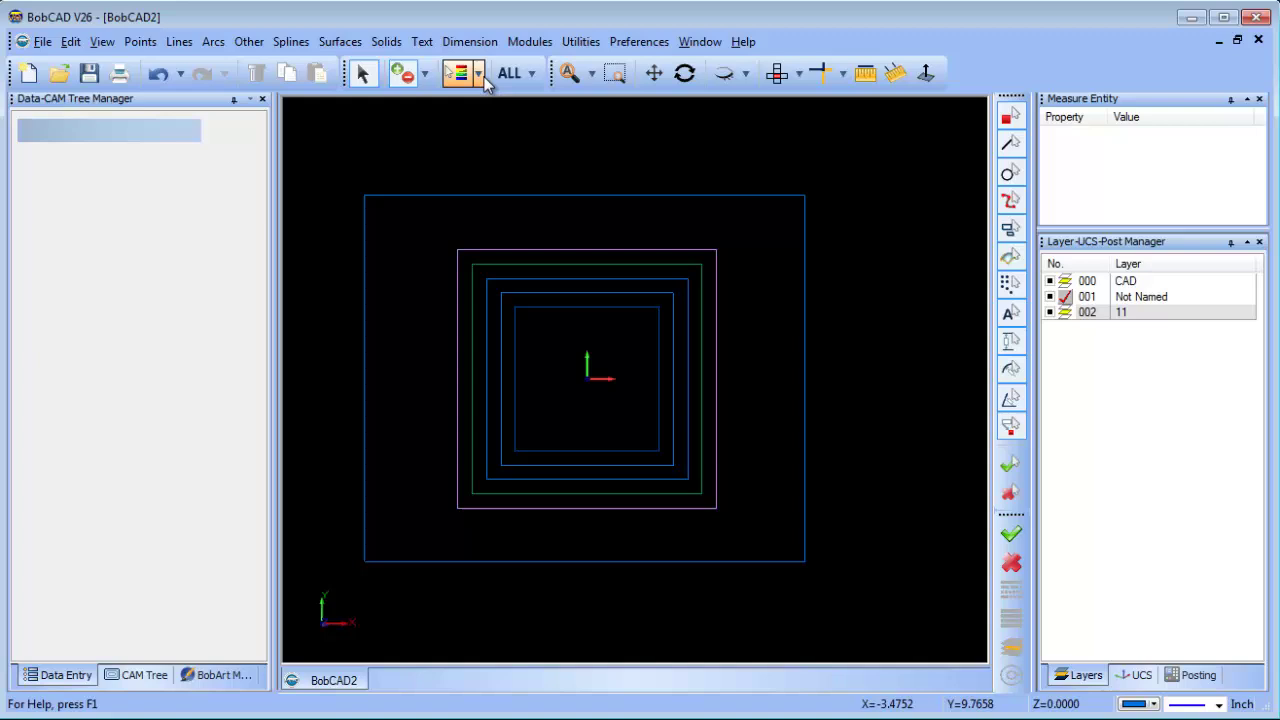
click(478, 73)
click(536, 101)
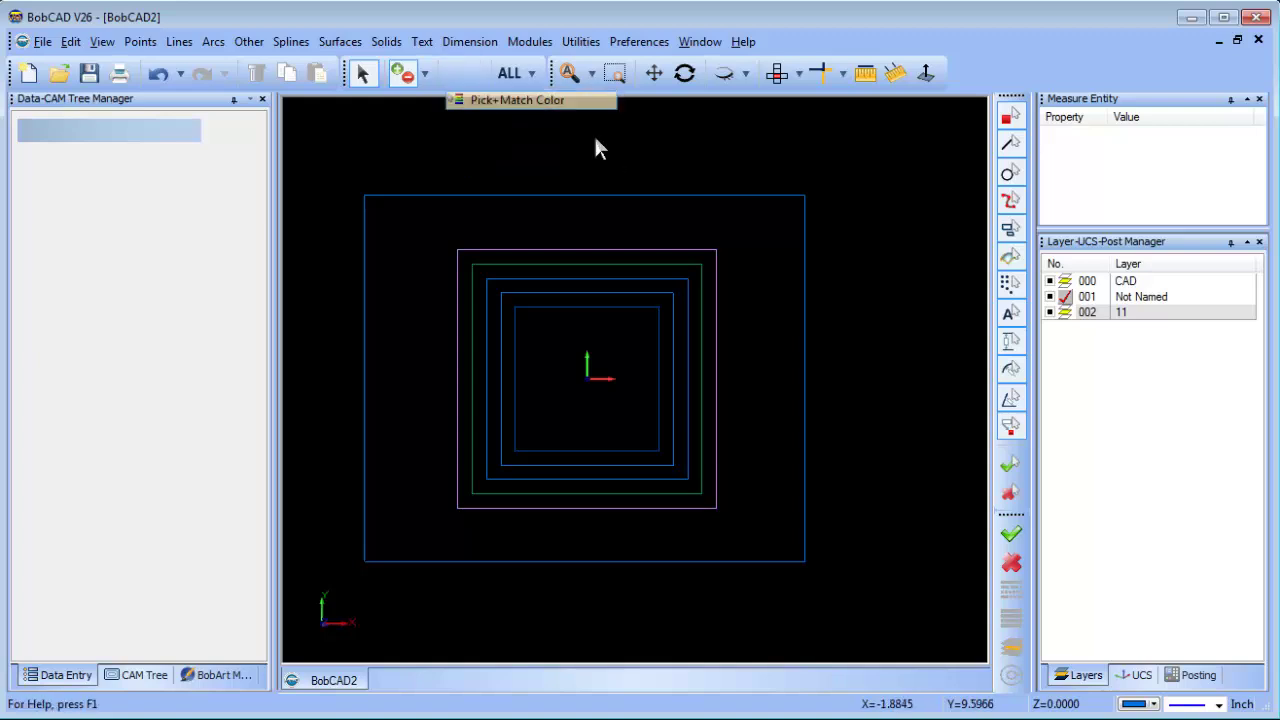
click(771, 196)
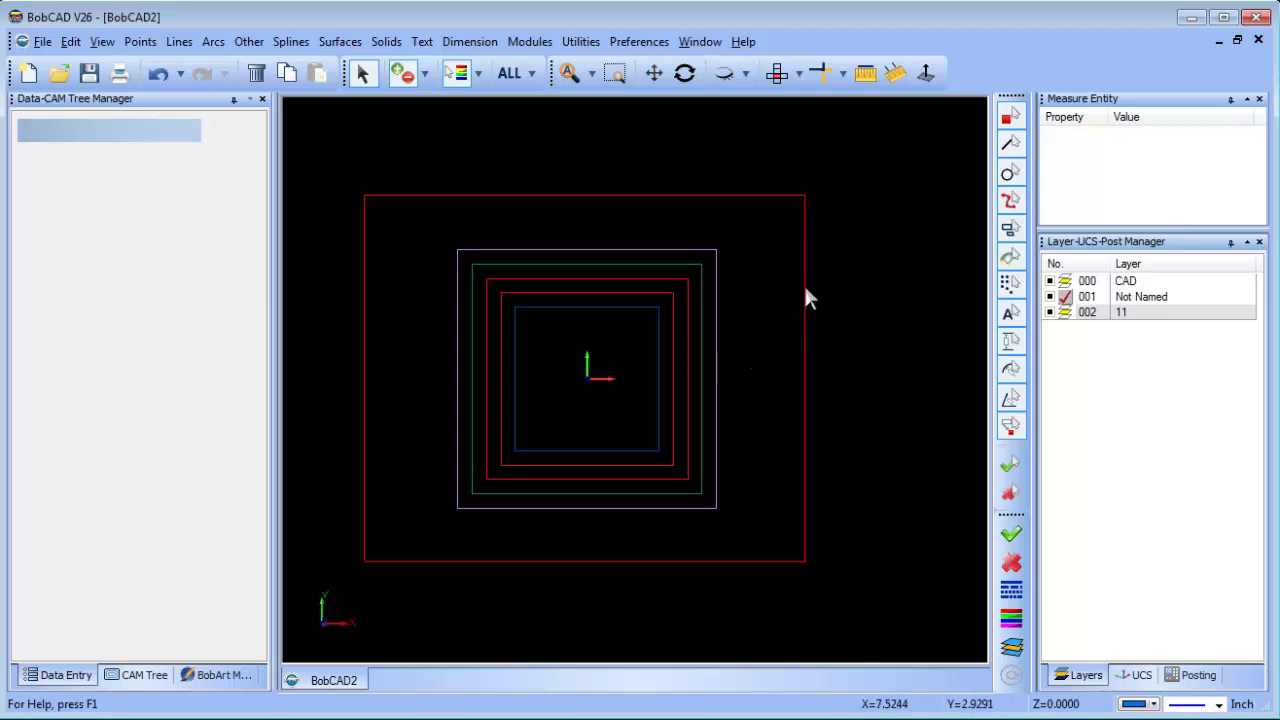
Cancel the selection of the matching blue rectangles from the canvas shortcut options
right_click(860, 303)
click(903, 330)
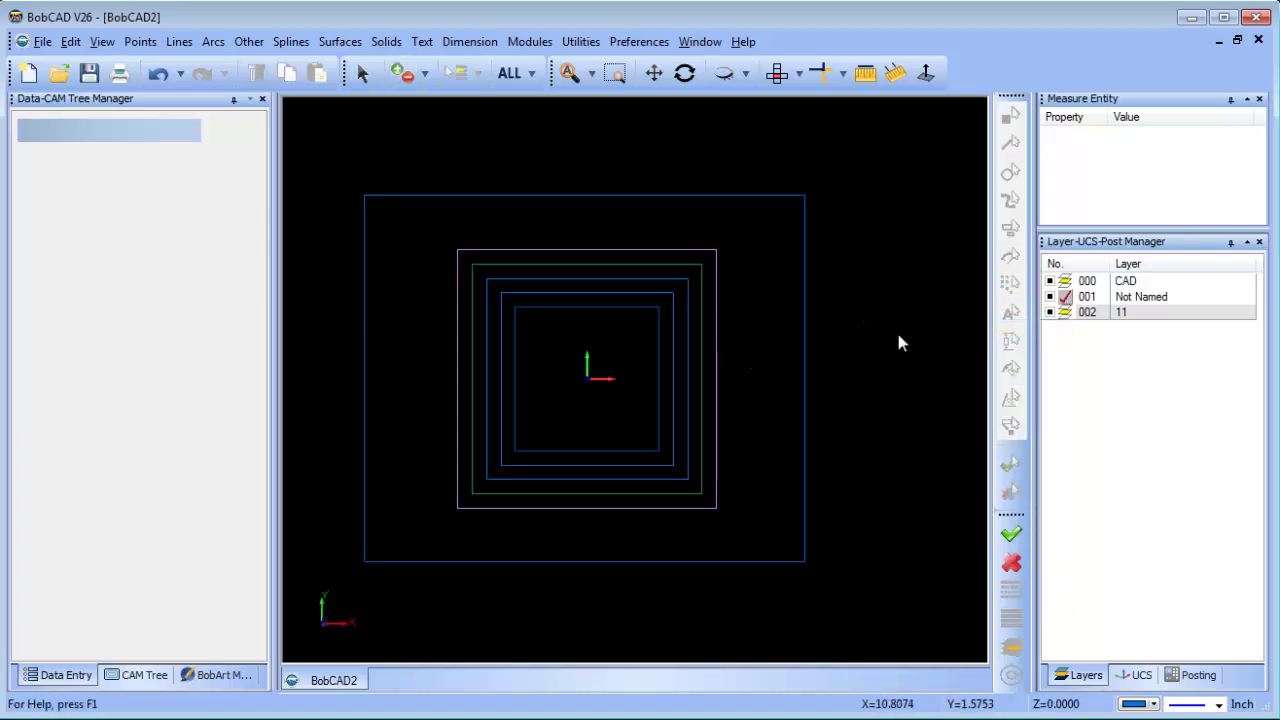